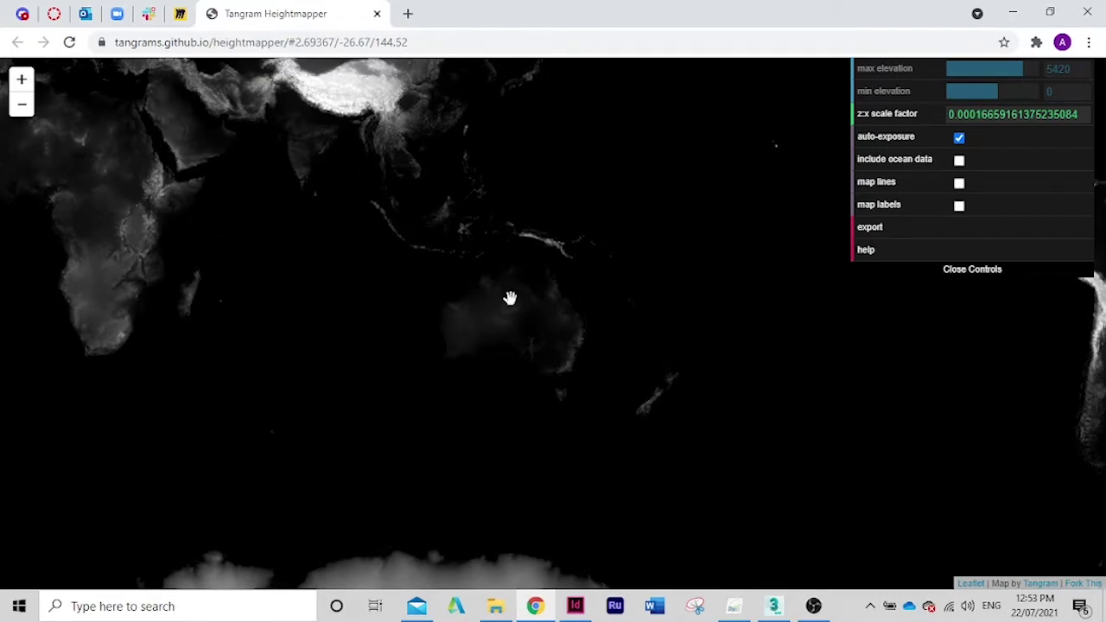
Centre the world height map on Tasmania, south of mainland Australia, and enlarge it until the island fills the map area
drag(474, 334, 896, 440)
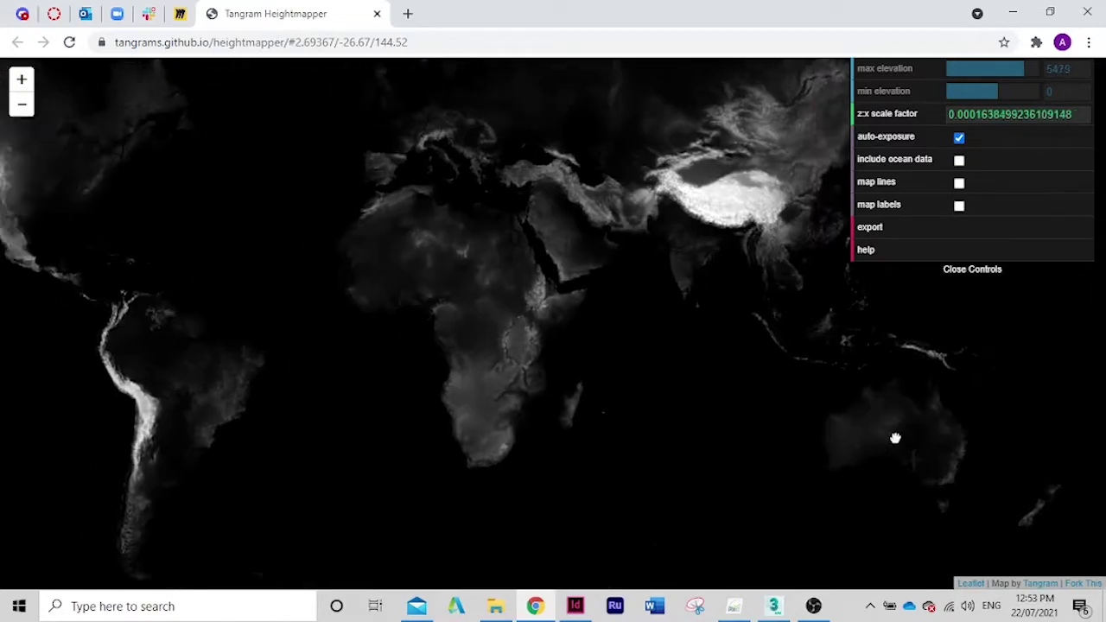
drag(586, 418, 338, 382)
drag(496, 388, 381, 347)
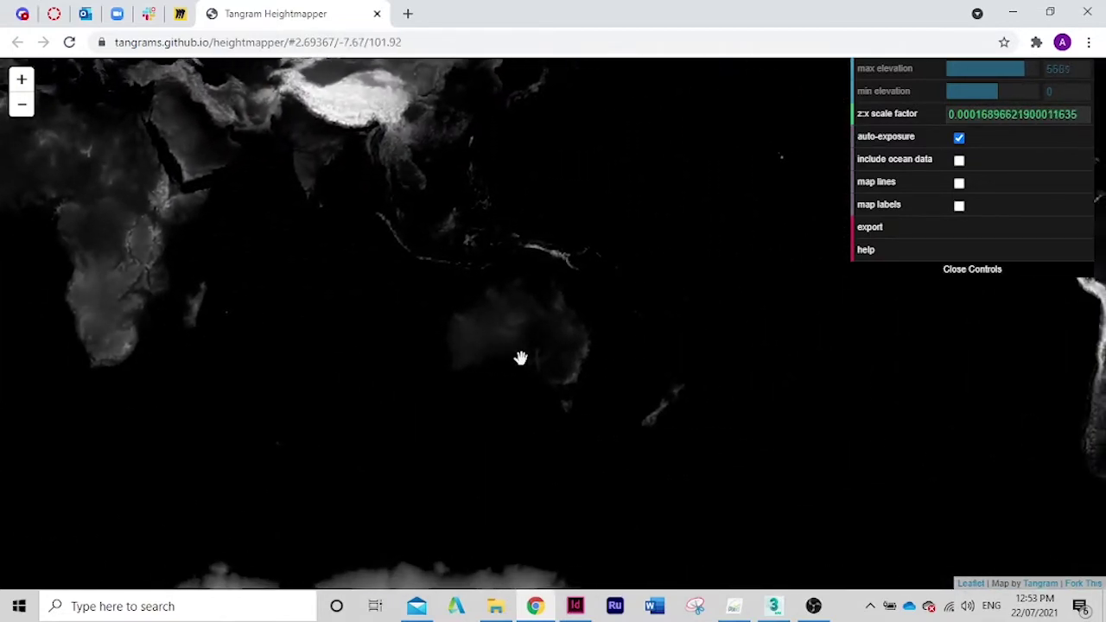
drag(520, 358, 470, 344)
scroll(484, 365, up, 2)
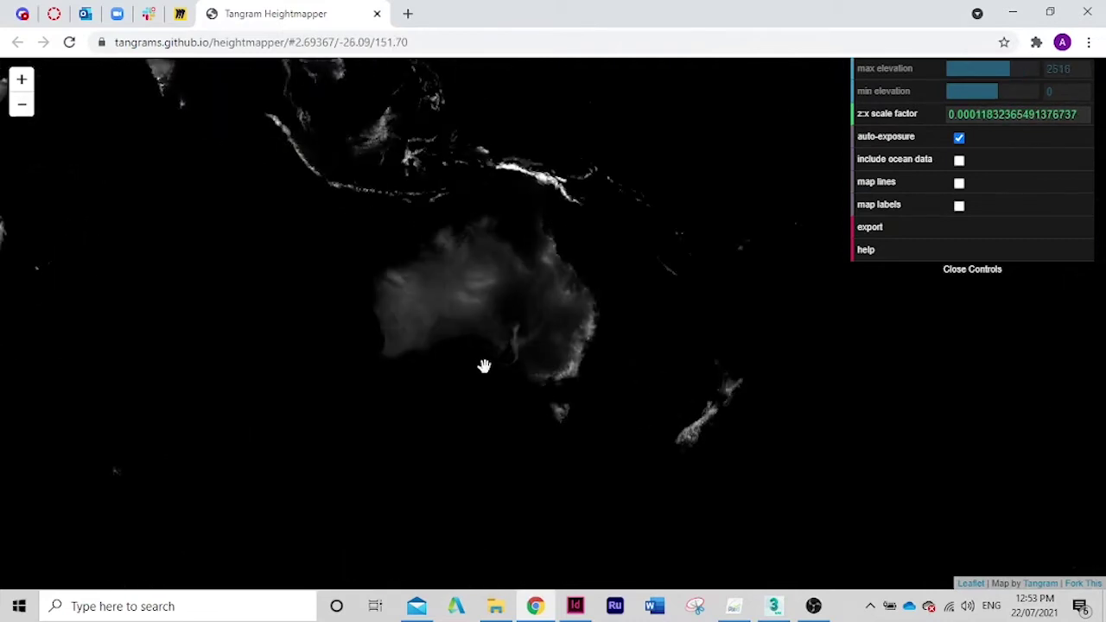
drag(553, 425, 623, 401)
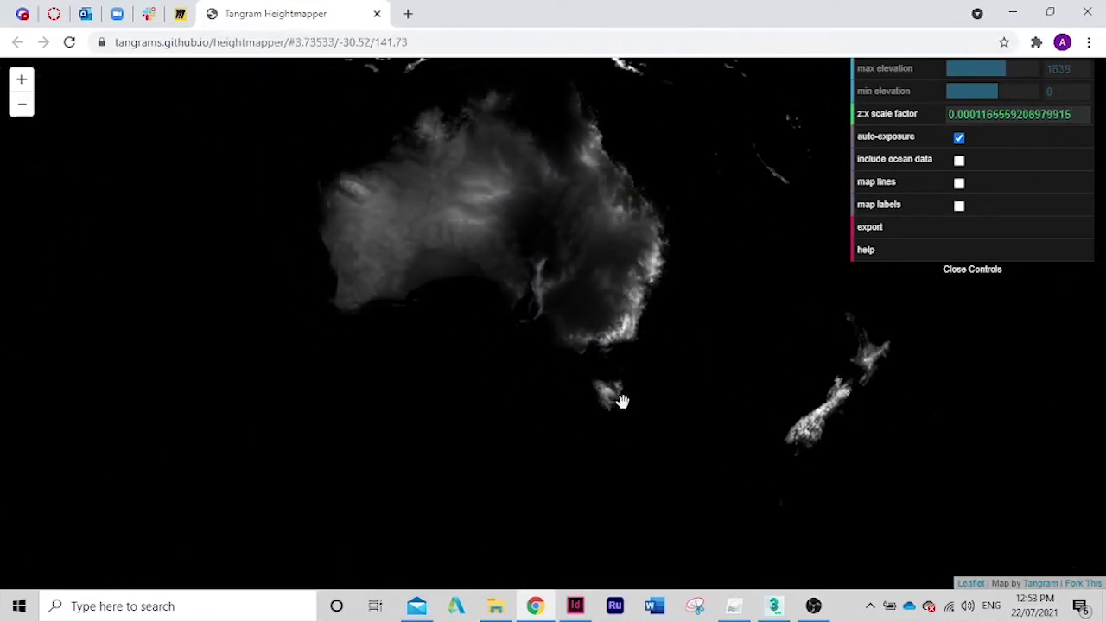
scroll(628, 429, up, 2)
scroll(629, 429, up, 6)
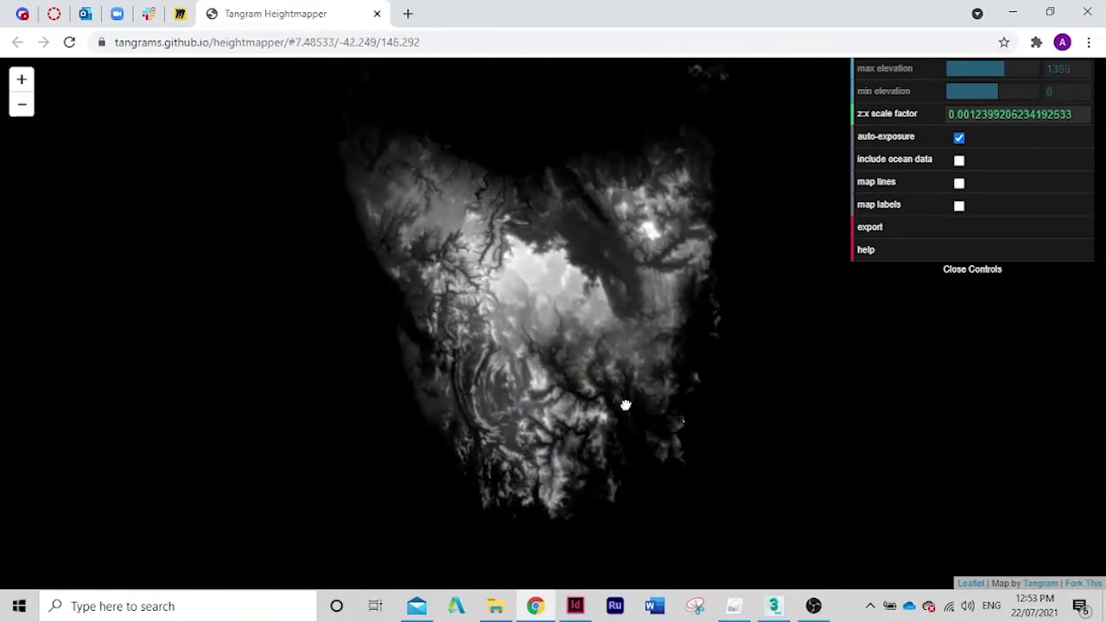
scroll(526, 361, up, 1)
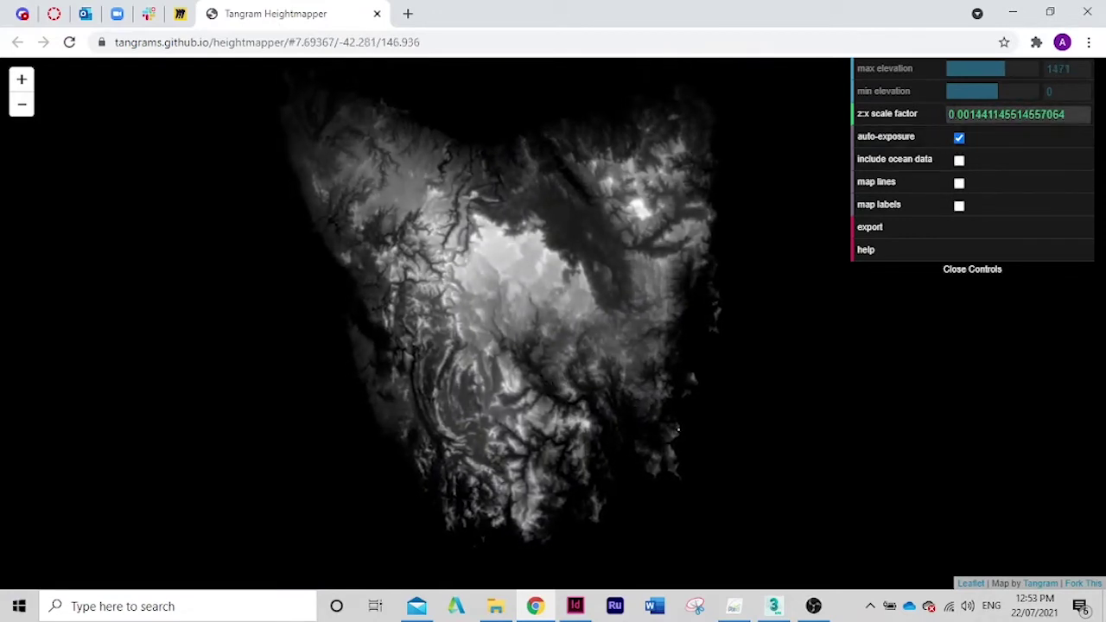
Preview the map lines and the map labels over Tasmania, switching each overlay off again
click(960, 183)
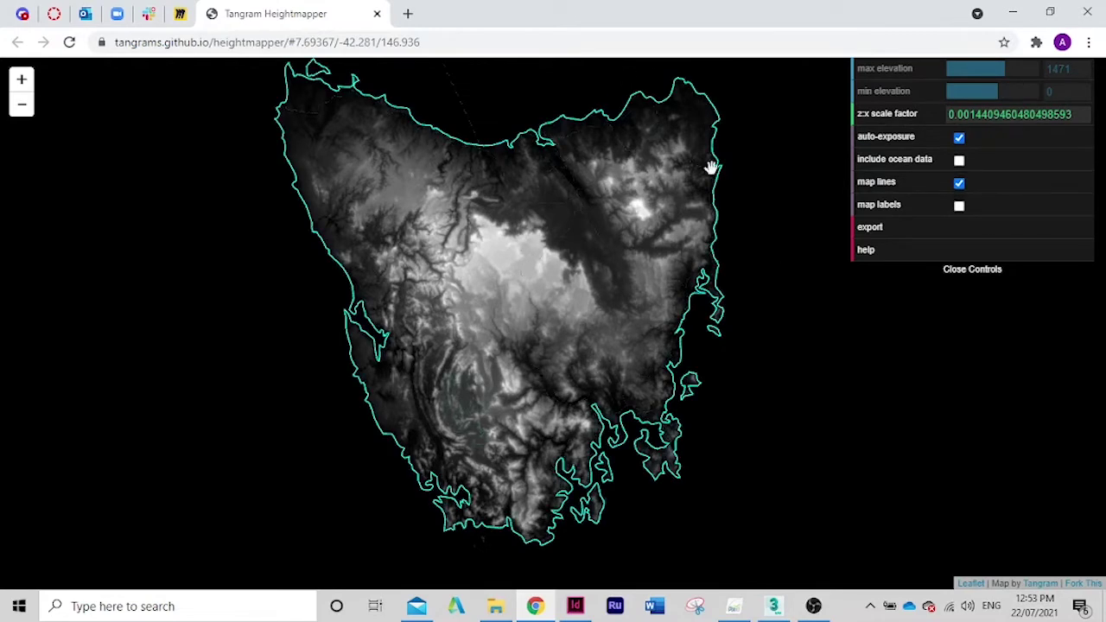
click(960, 184)
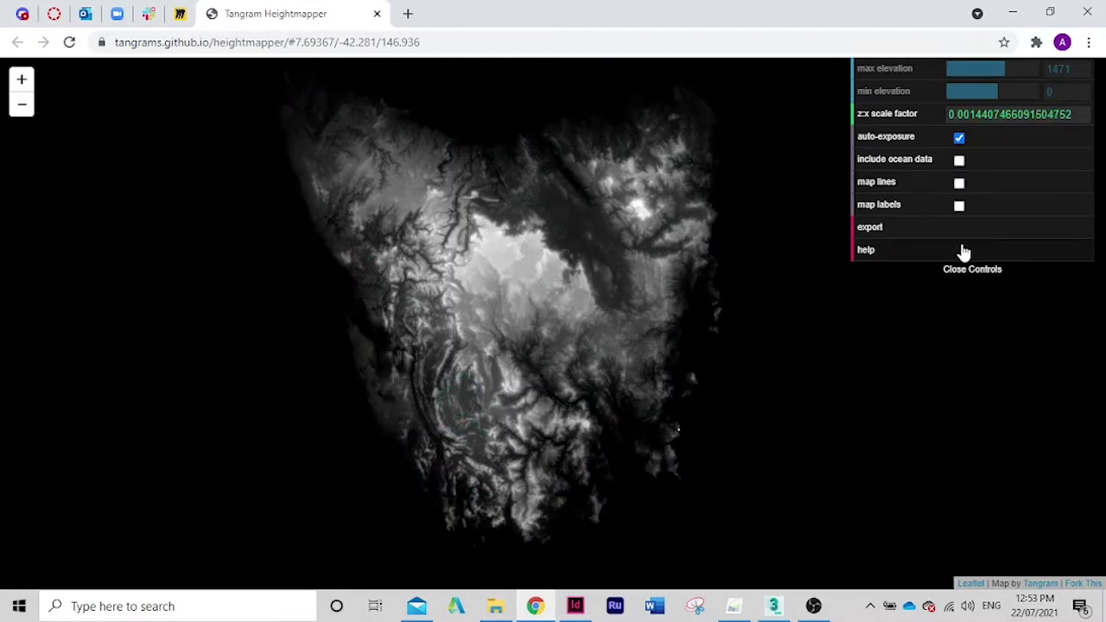
click(960, 206)
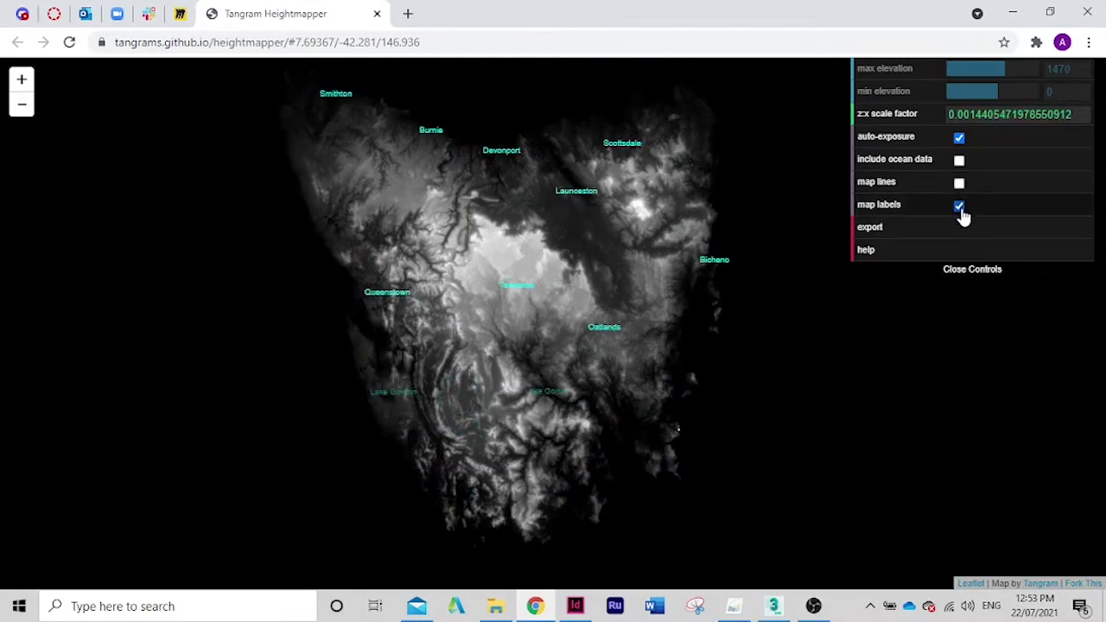
click(960, 208)
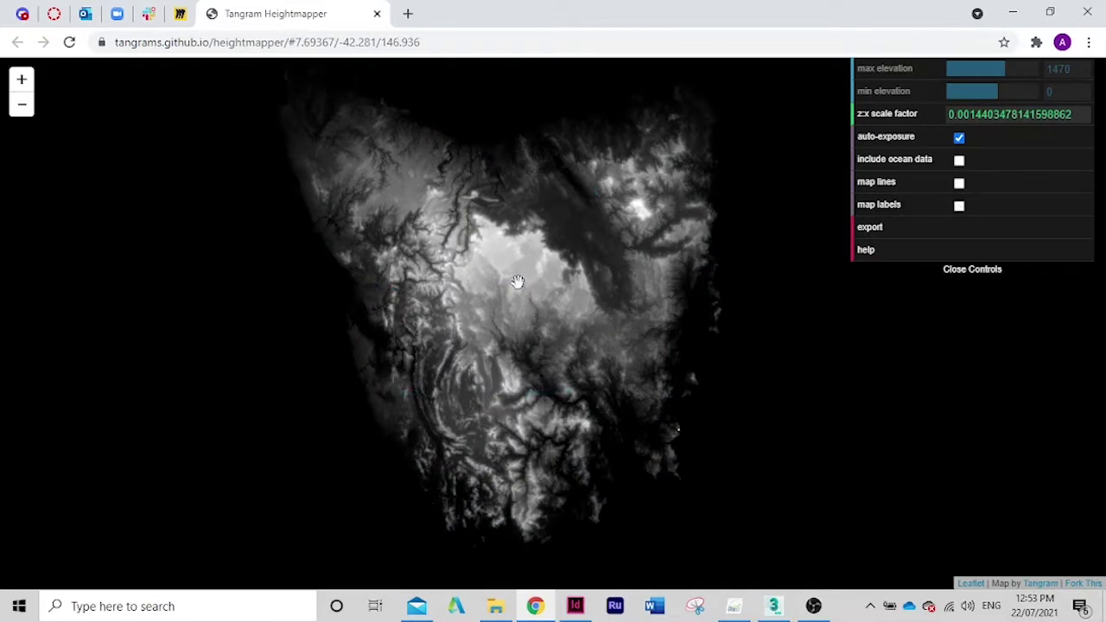
Adjust the framing of Tasmania so the whole island fits, and export the height map as a PNG image
scroll(517, 282, up, 1)
mouse_move(565, 355)
mouse_down()
mouse_move(580, 366)
mouse_move(582, 356)
mouse_up()
scroll(539, 300, down, 1)
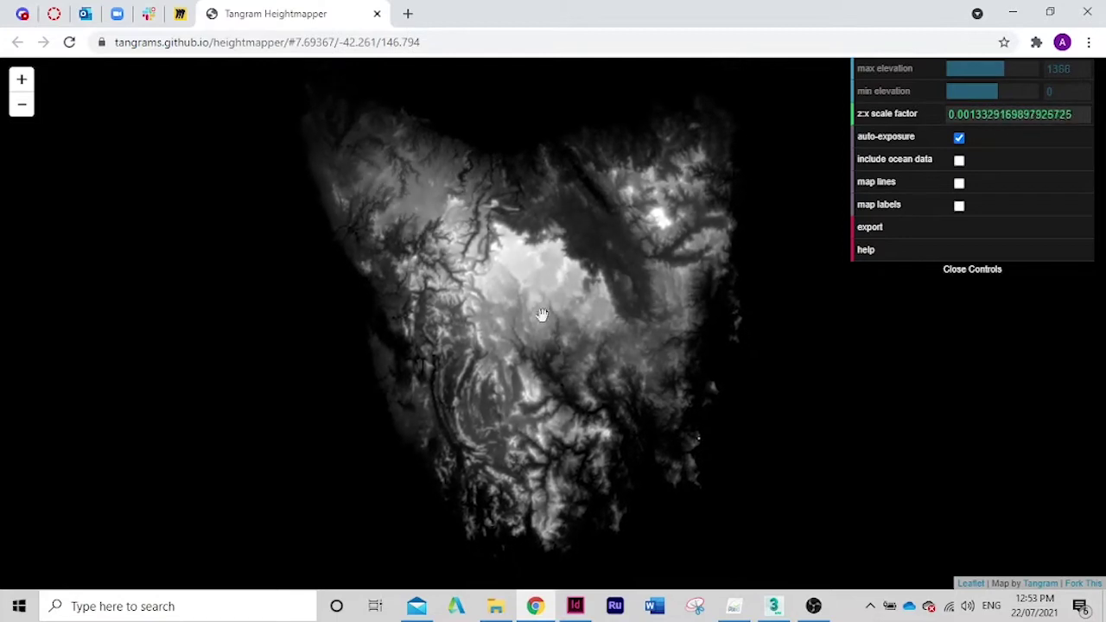
click(877, 232)
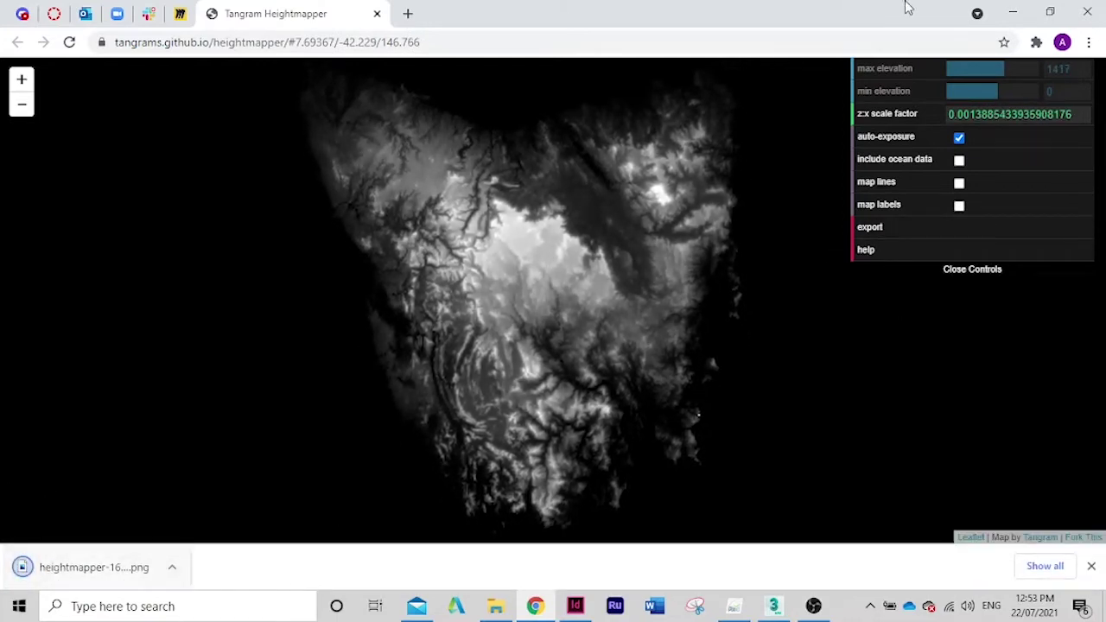
Switch to 3ds Max and draw a plane about 54,359 long and 42,990 wide in the Perspective viewport
click(775, 606)
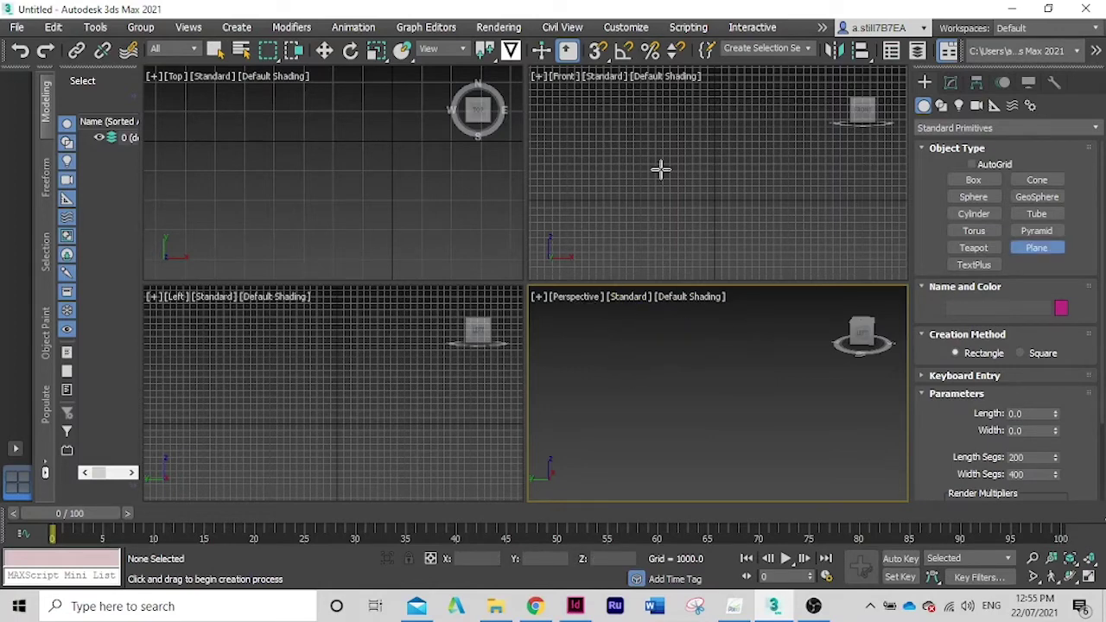
drag(595, 362, 862, 425)
scroll(754, 422, down, 5)
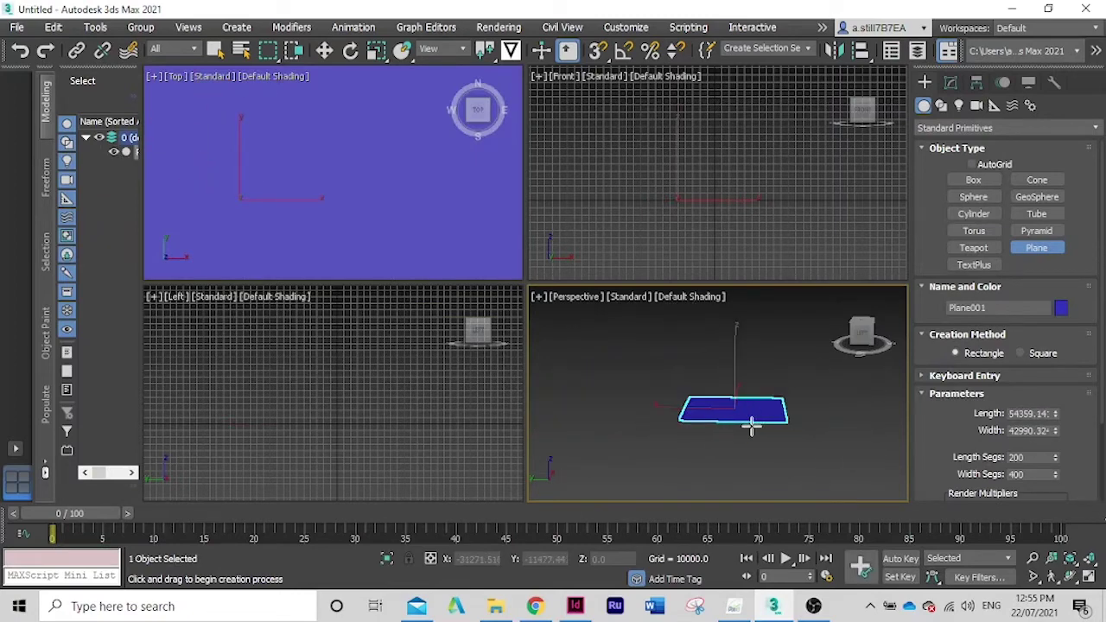
drag(863, 341, 878, 337)
Set the plane's length to 10000 and its width to 20000
double_click(1023, 413)
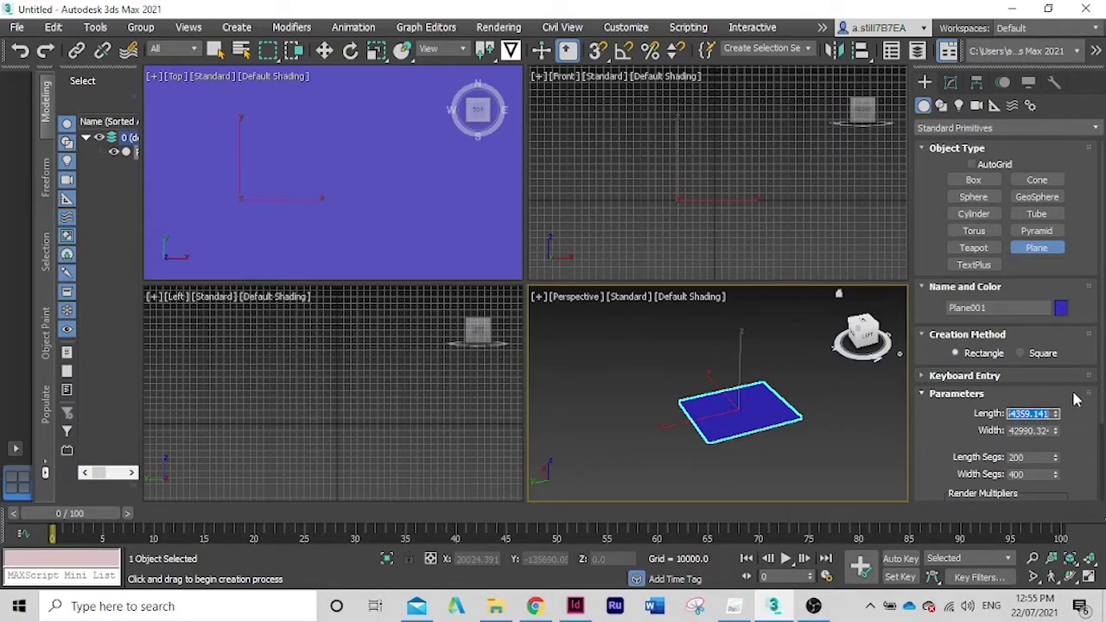
text(10000)
key(Return)
key(Tab)
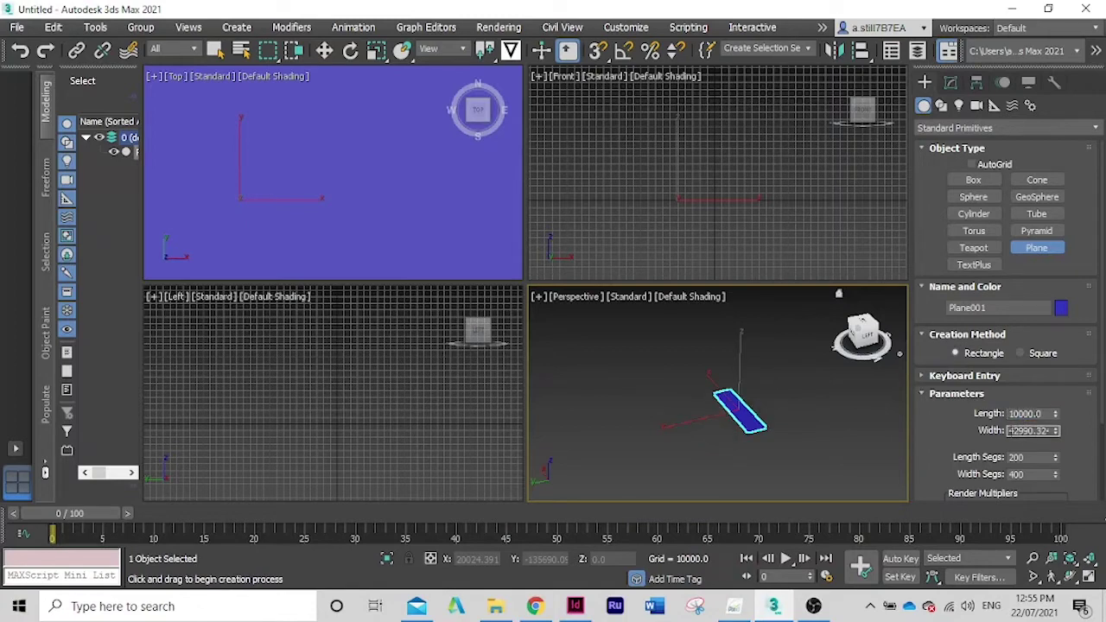
text(20000.0)
key(Return)
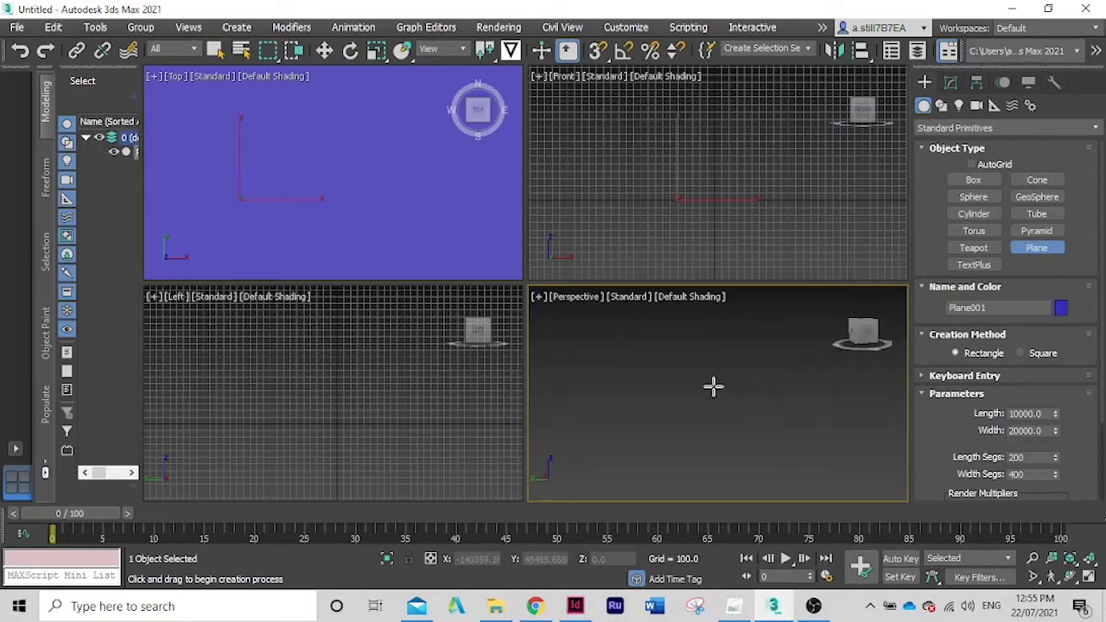
Examine the resized plane in the Perspective viewport from near and far, along with its length and width segment settings
drag(724, 395, 717, 424)
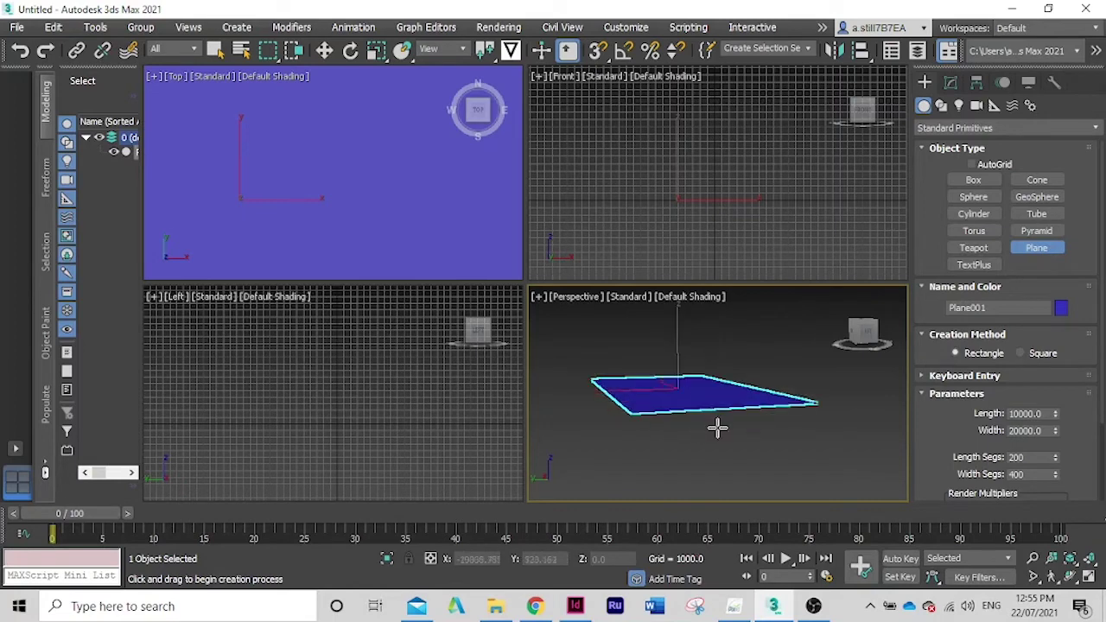
click(869, 327)
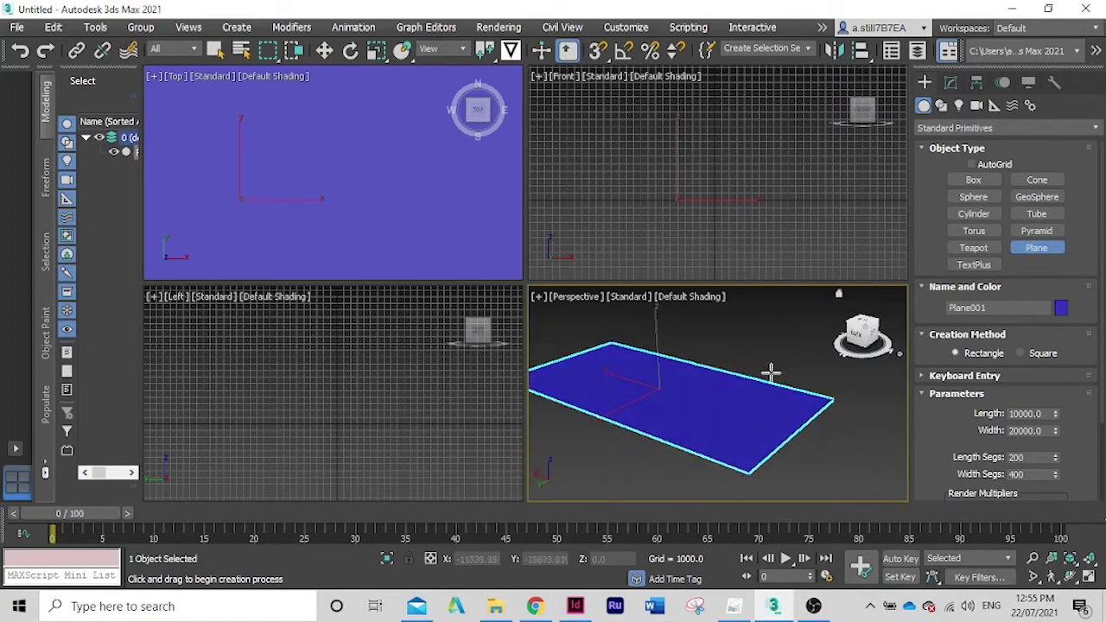
scroll(689, 425, down, 2)
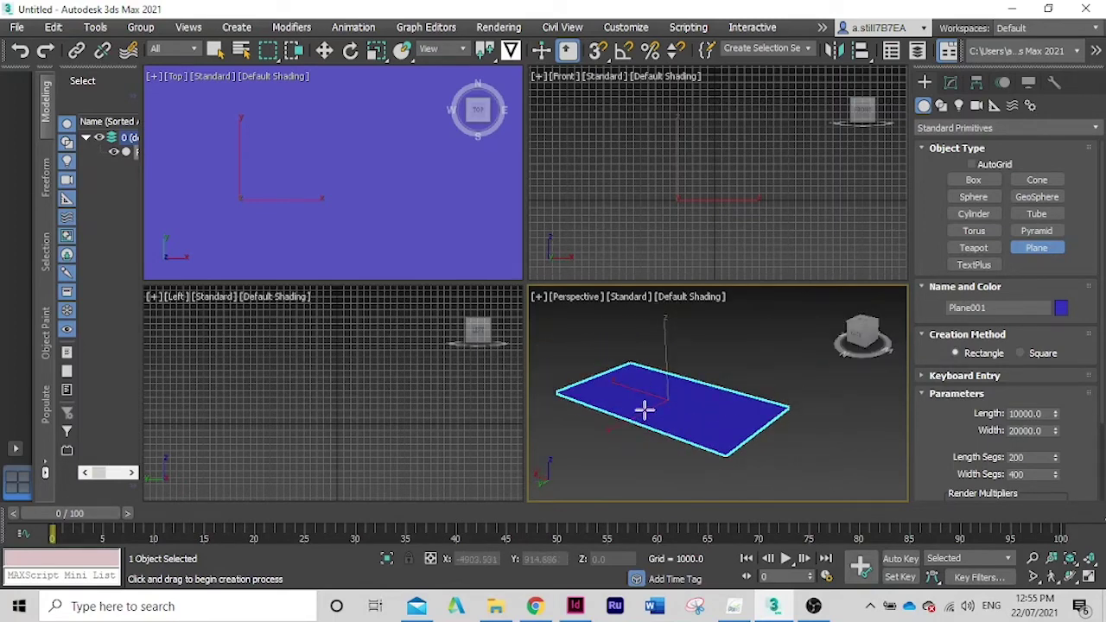
scroll(952, 431, down, 1)
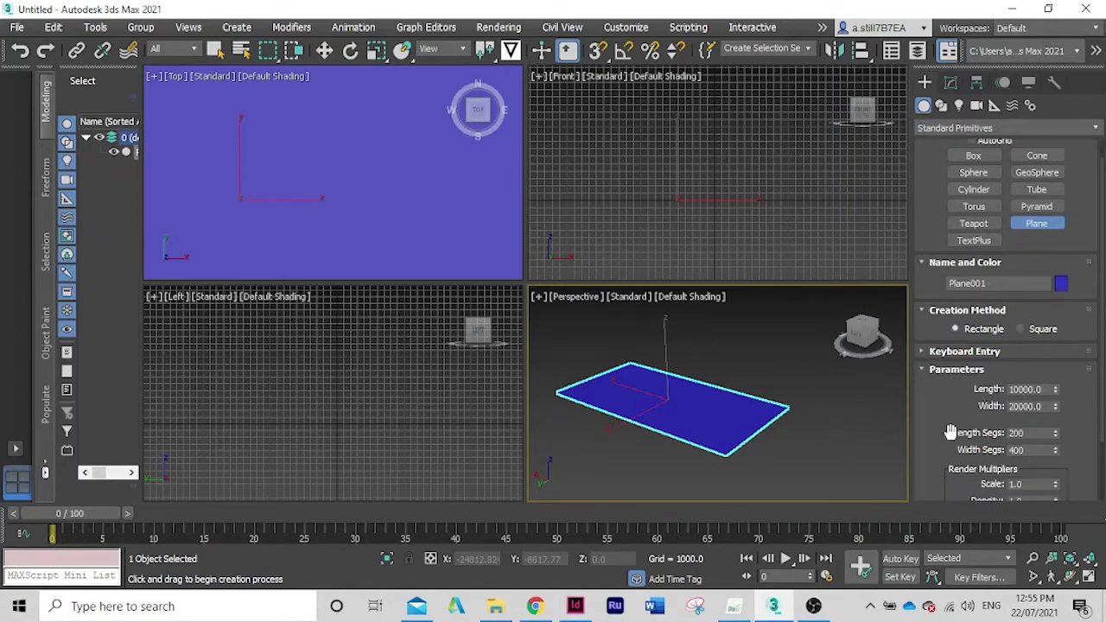
double_click(1037, 450)
scroll(719, 418, up, 6)
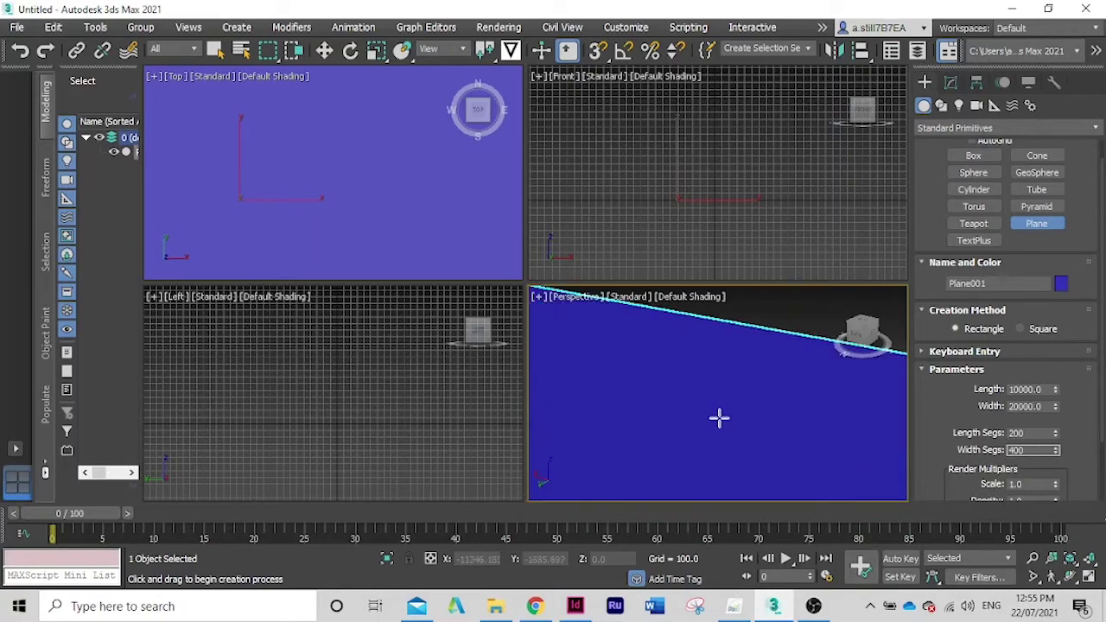
scroll(719, 418, down, 4)
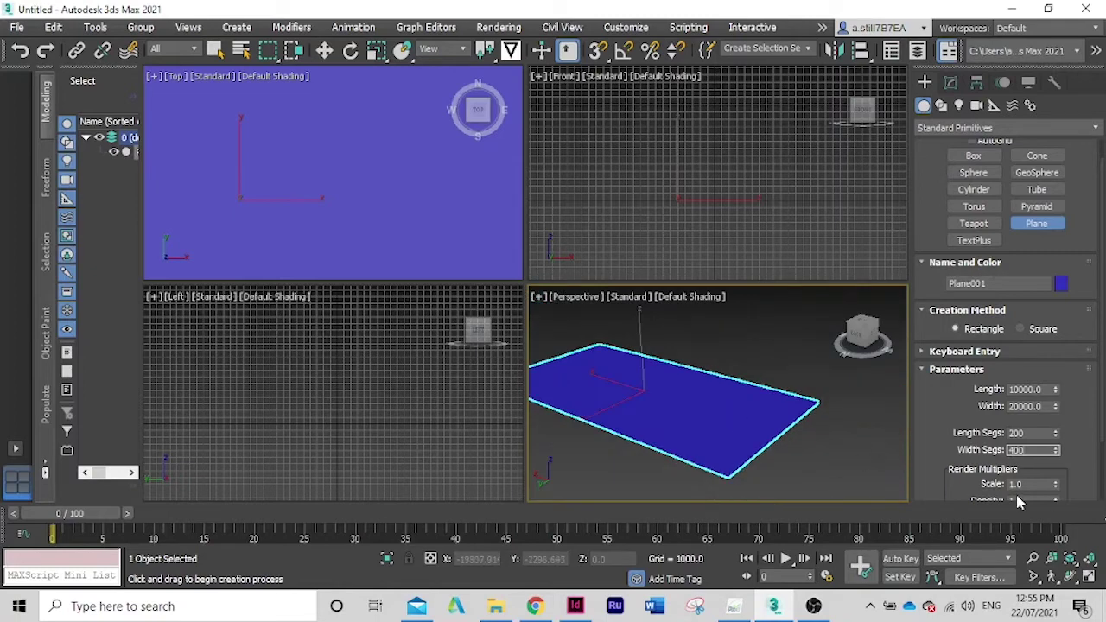
scroll(714, 434, up, 5)
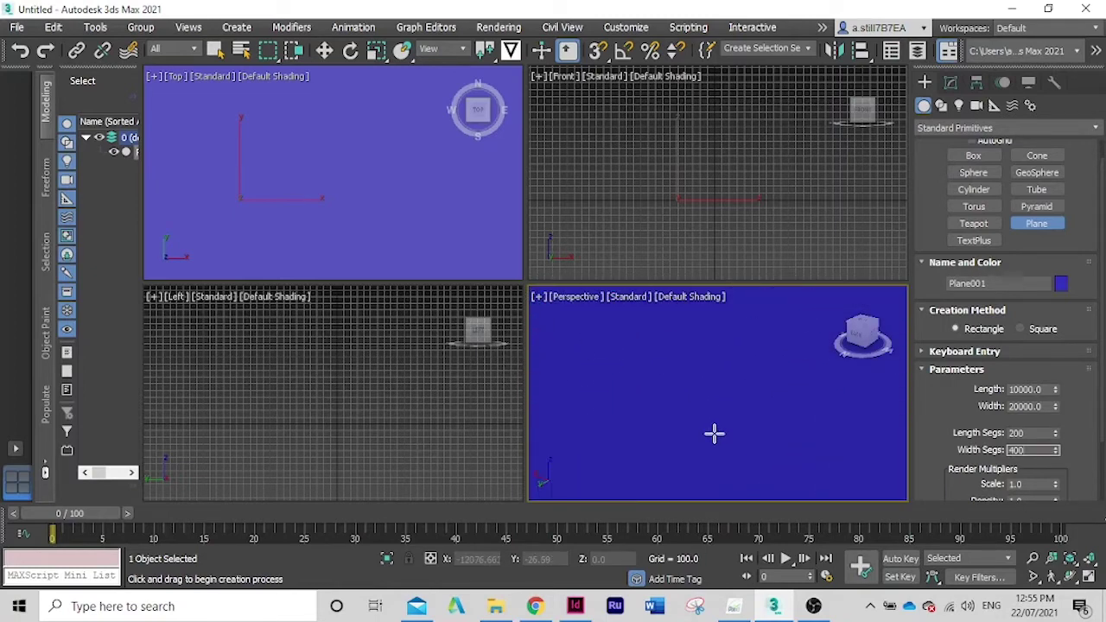
scroll(714, 434, down, 5)
scroll(770, 462, up, 3)
scroll(782, 441, down, 4)
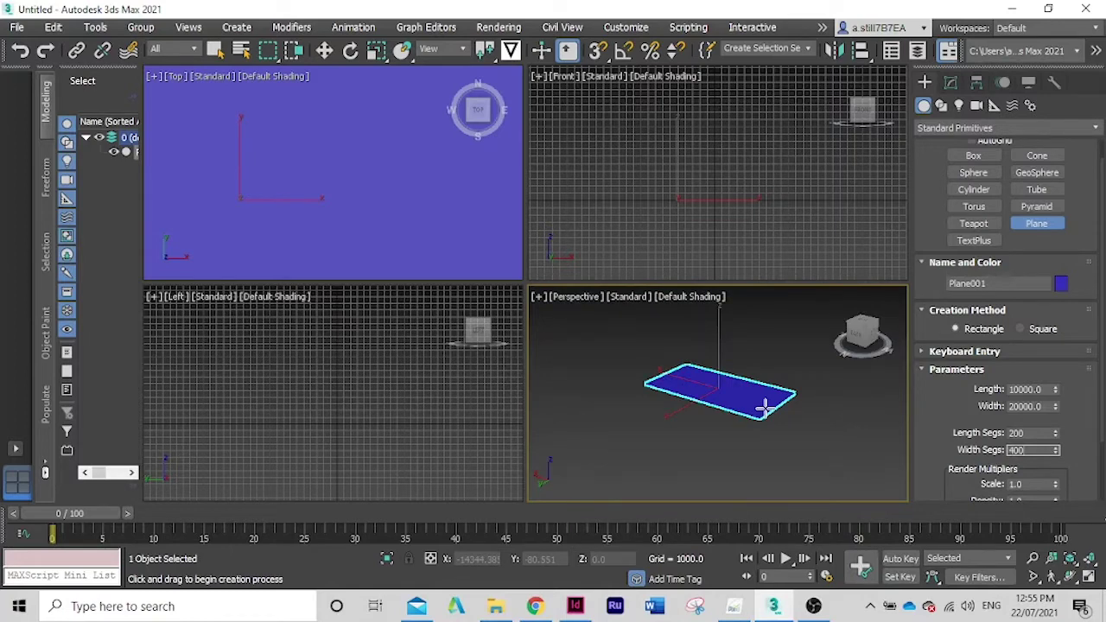
scroll(761, 405, up, 2)
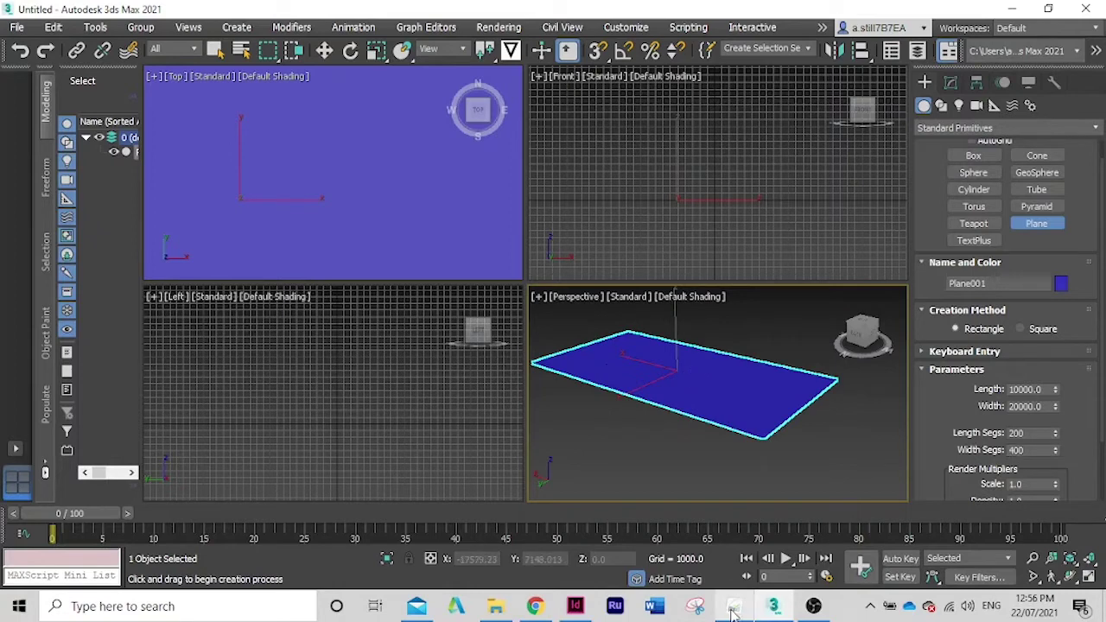
Switch to the browser, reduce its window from full screen and place it so 3ds Max and the downloaded PNG are both visible
click(571, 527)
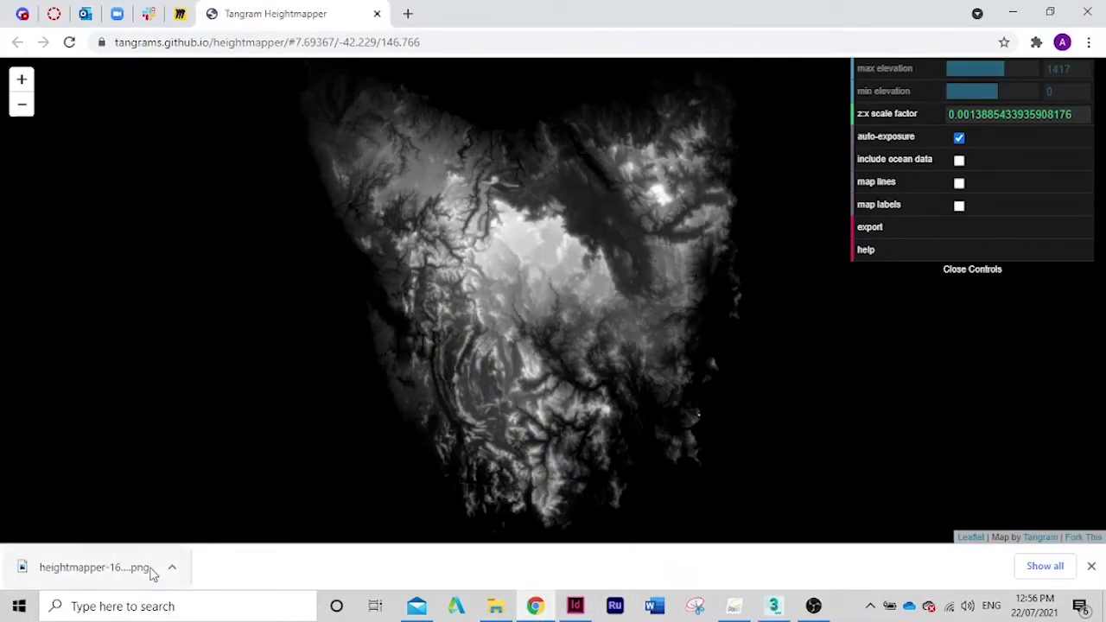
click(1050, 13)
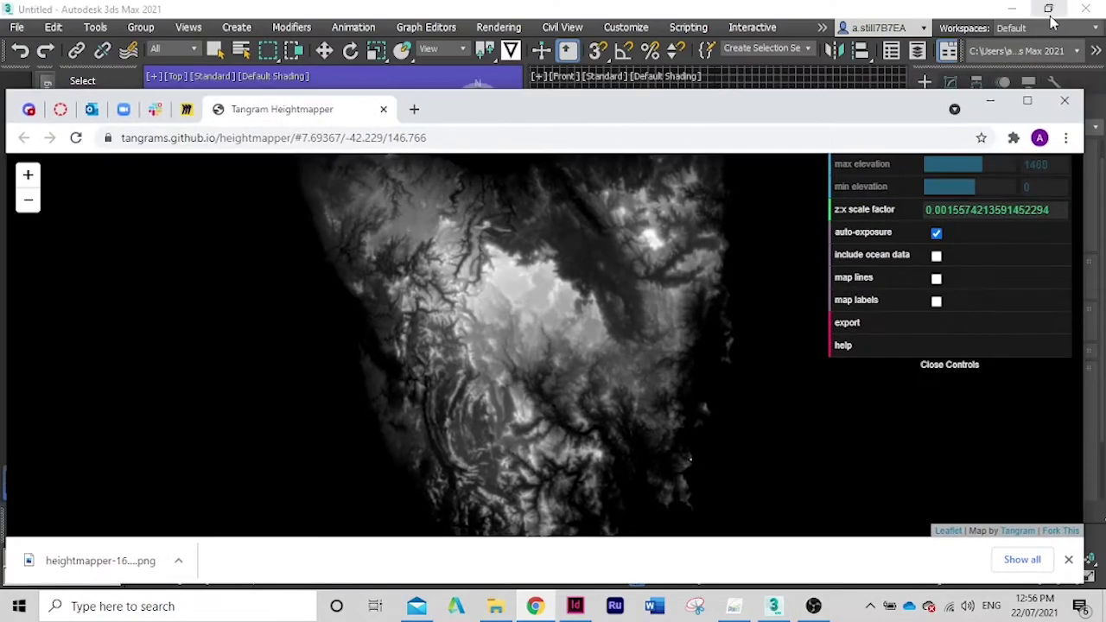
drag(506, 125, 995, 60)
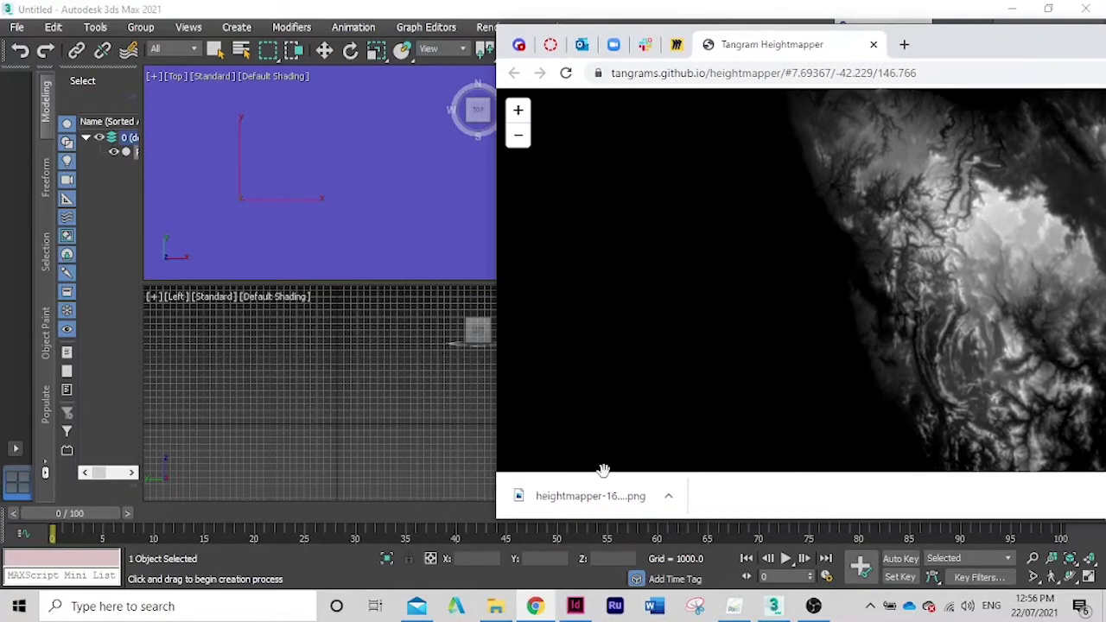
Return to 3ds Max, open the Slate Material Editor and place it clear of the Perspective viewport
click(89, 344)
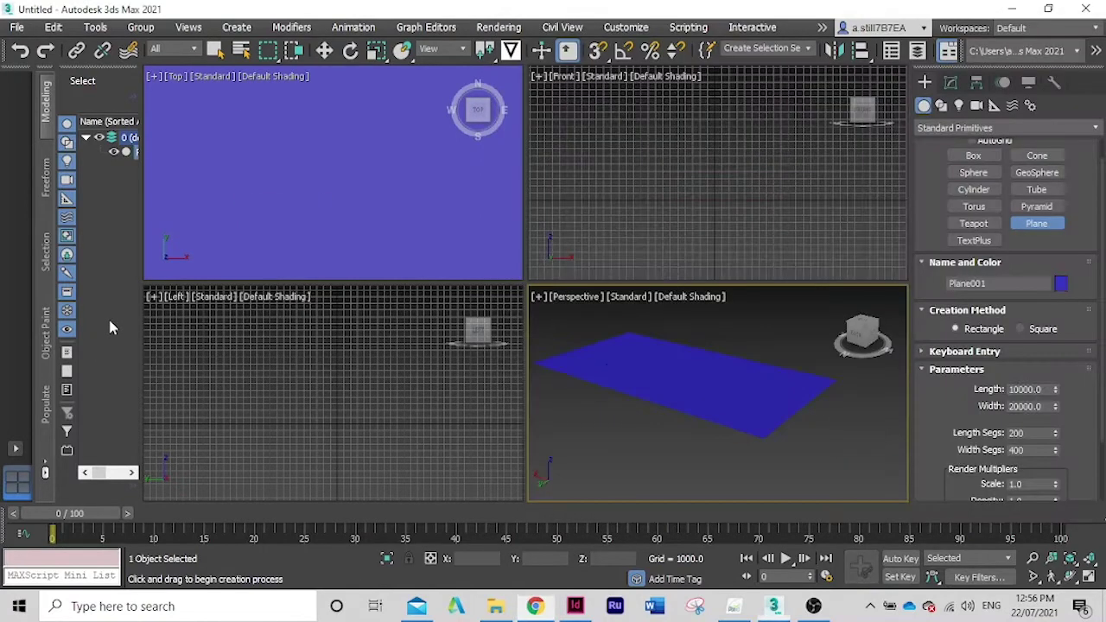
key(m)
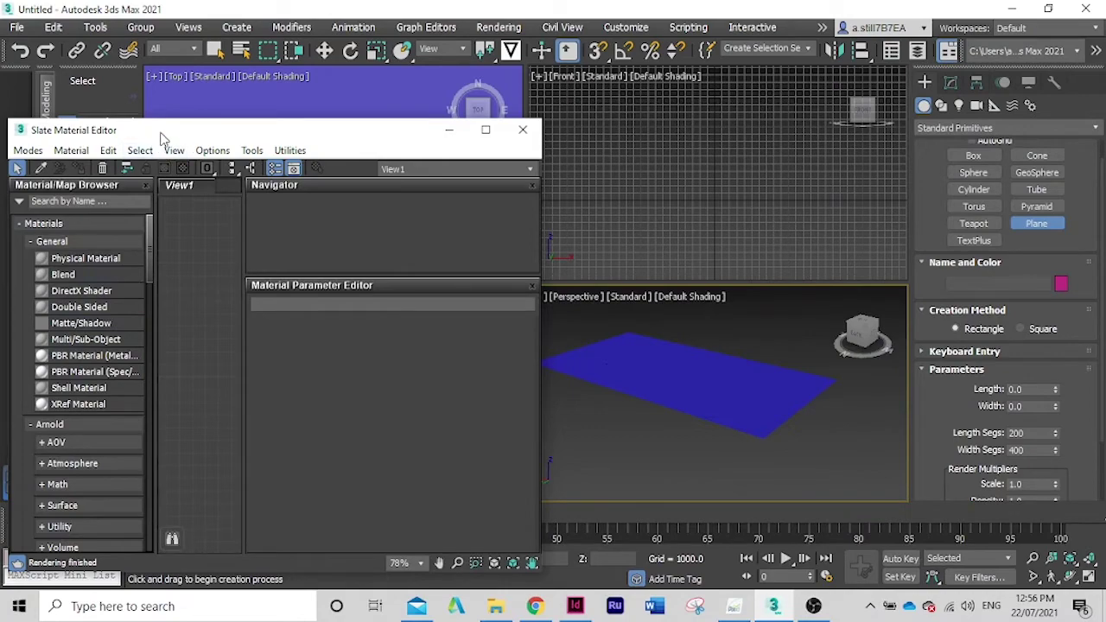
drag(160, 138, 144, 63)
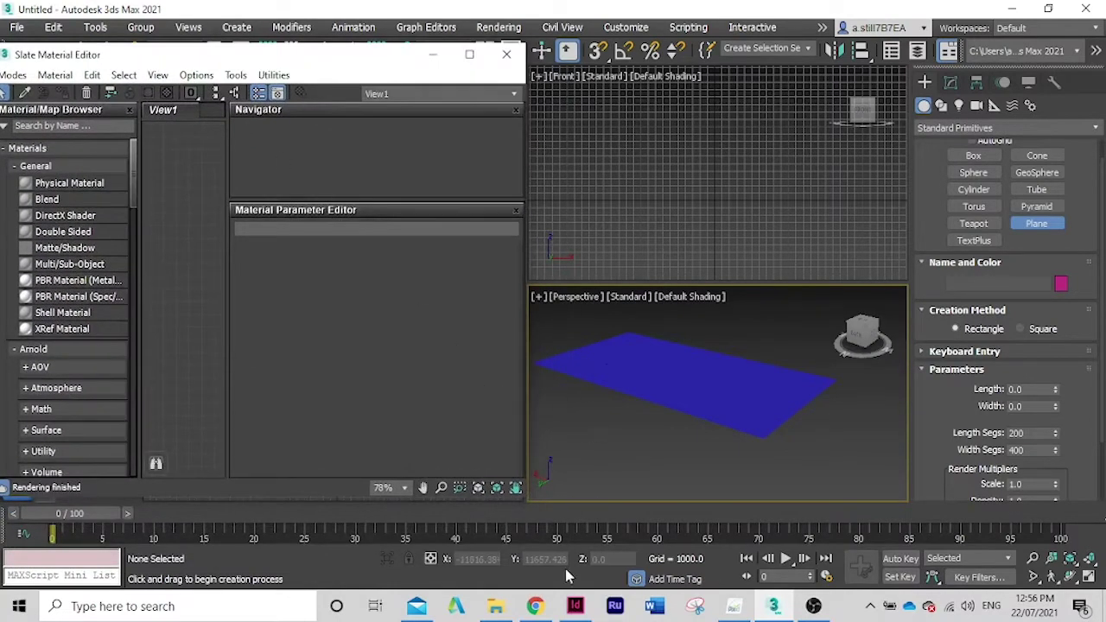
Bring the downloaded heightmapper PNG from the browser into View1 of the Slate Material Editor as a Bitmap map, and move the browser window
click(535, 606)
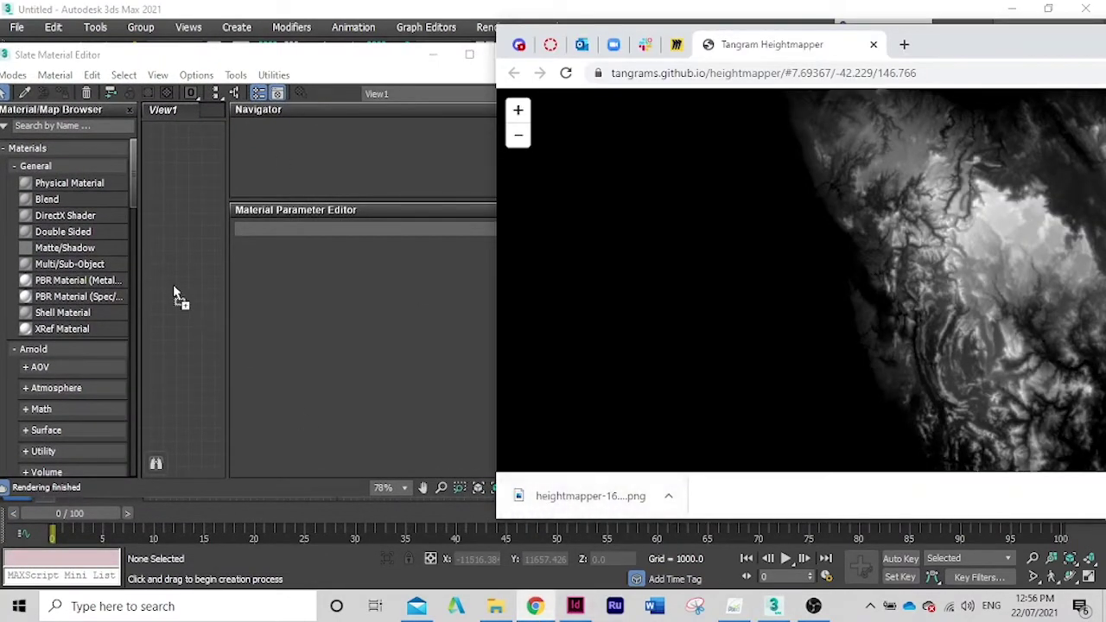
drag(172, 293, 175, 261)
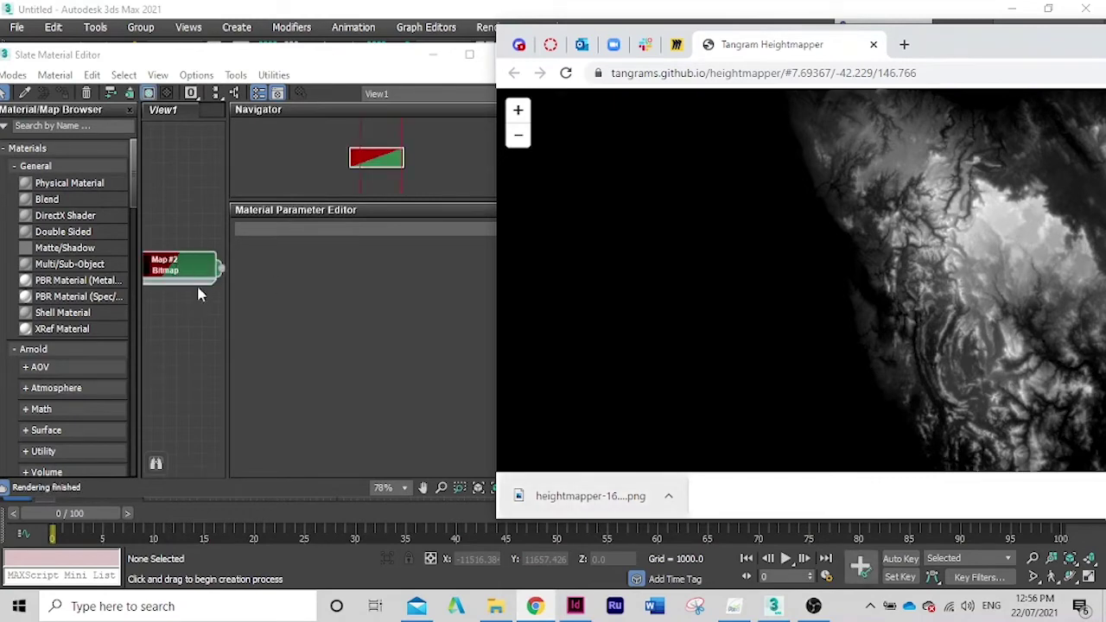
drag(912, 54, 797, 128)
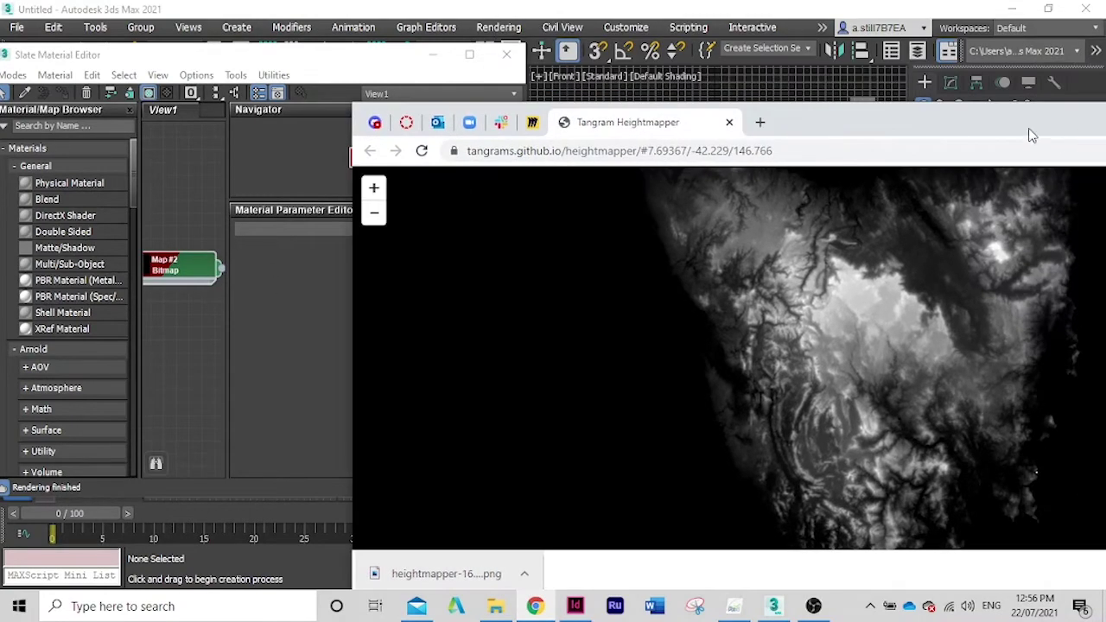
Move the browser window aside and minimize it to return to 3ds Max
drag(1032, 135, 612, 143)
click(902, 126)
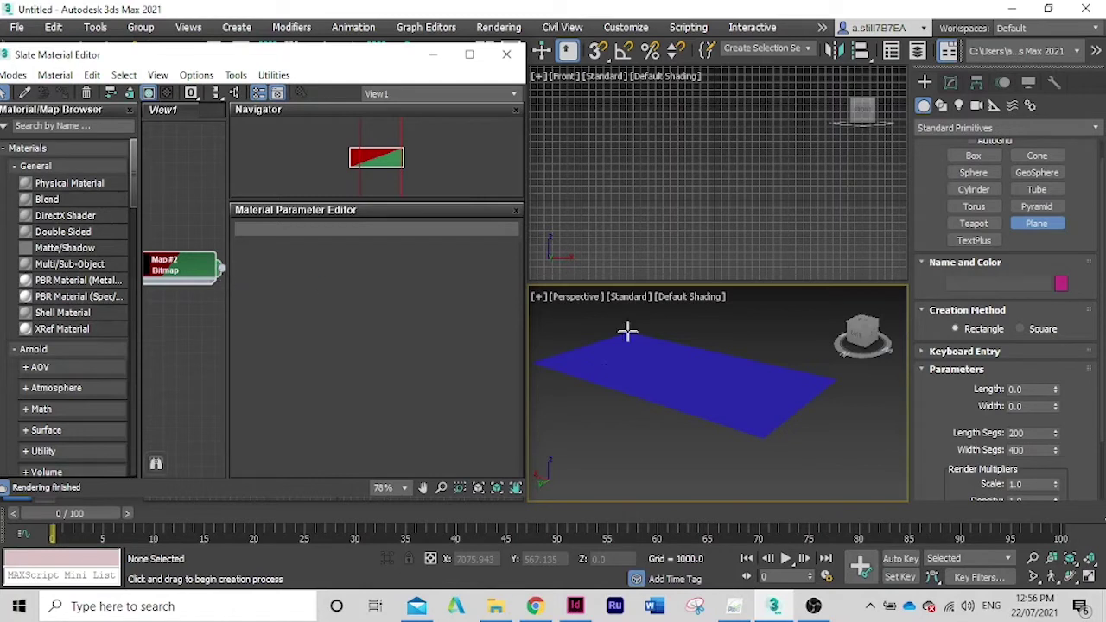
Select the blue plane in the Perspective viewport and add a Displace modifier to it
scroll(953, 393, down, 1)
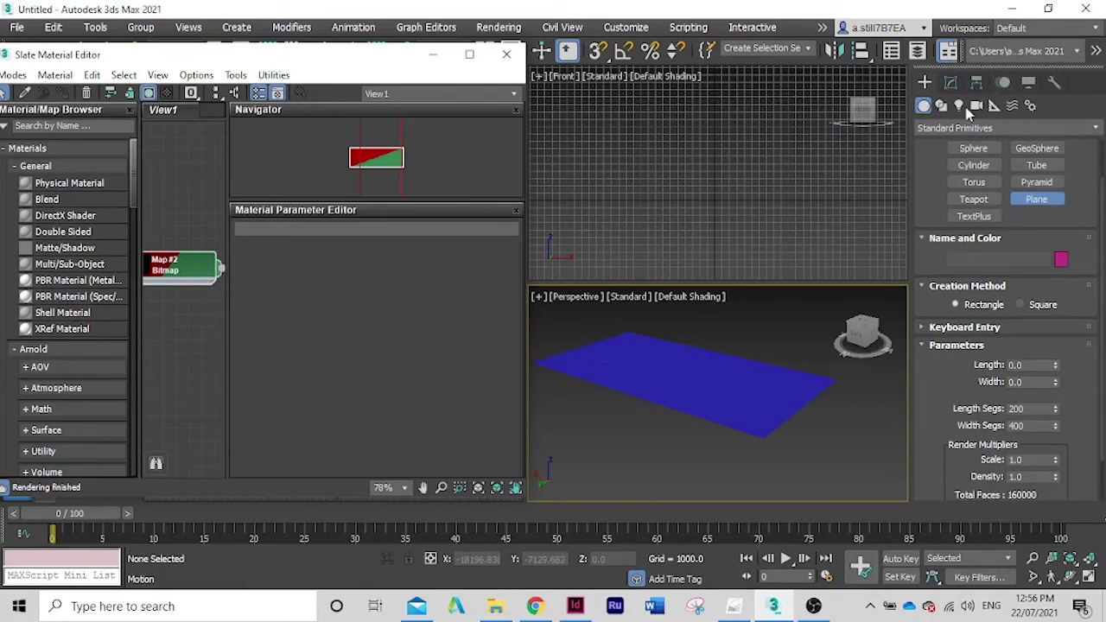
click(941, 105)
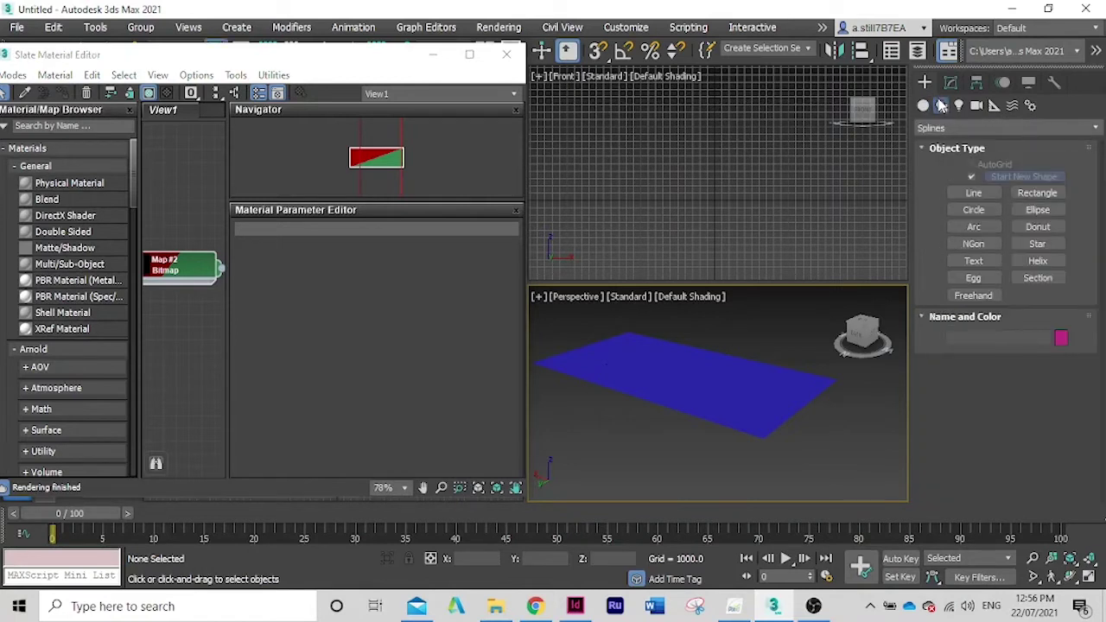
click(951, 82)
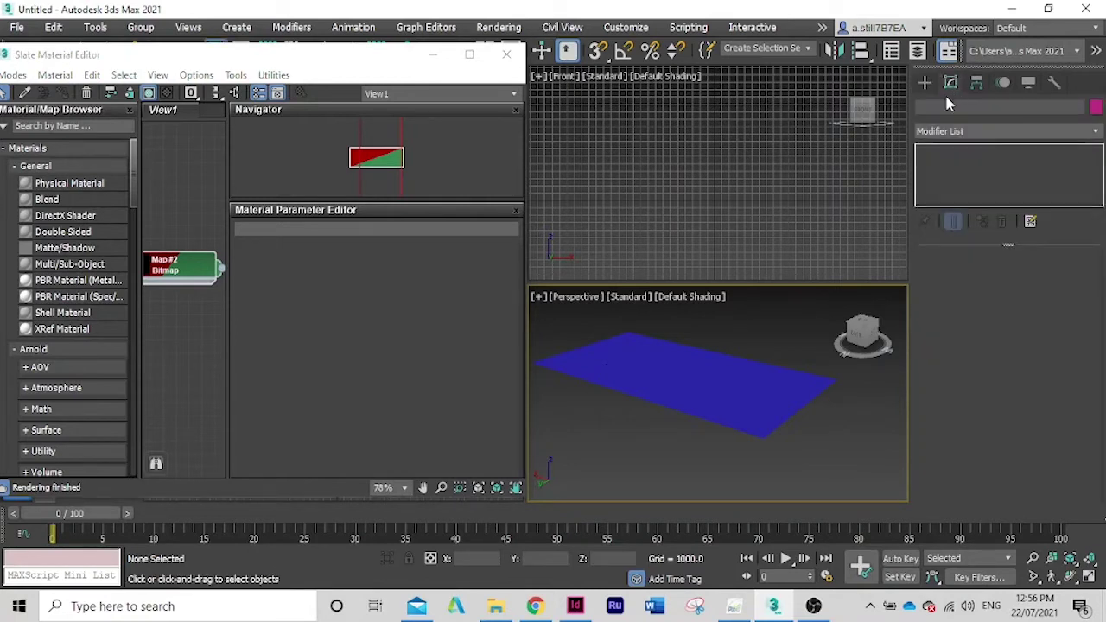
click(583, 354)
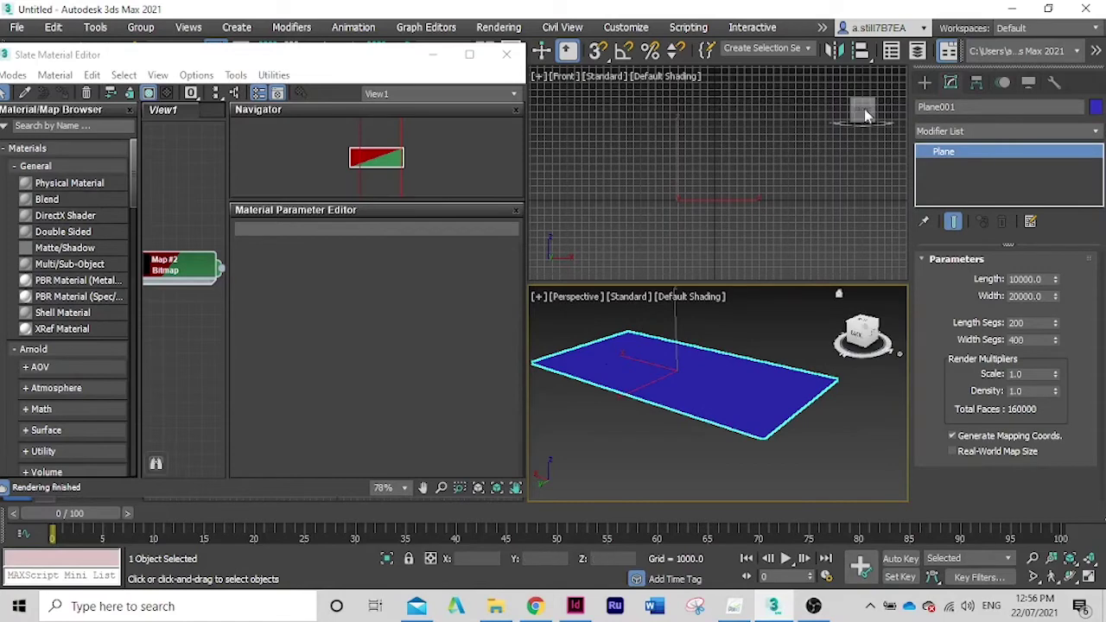
click(1094, 131)
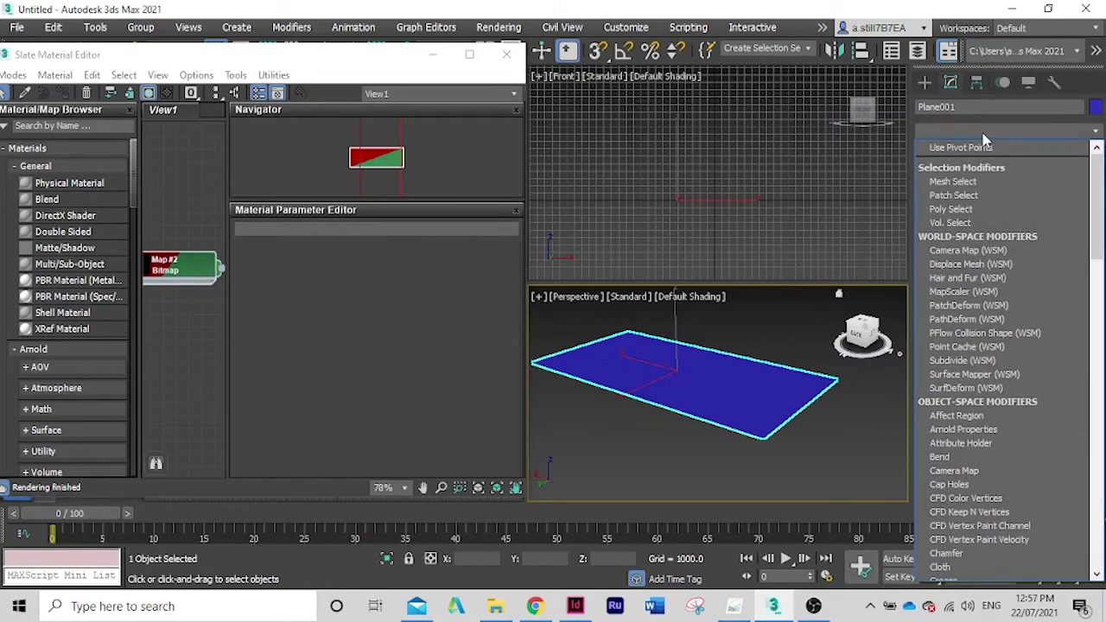
key(d)
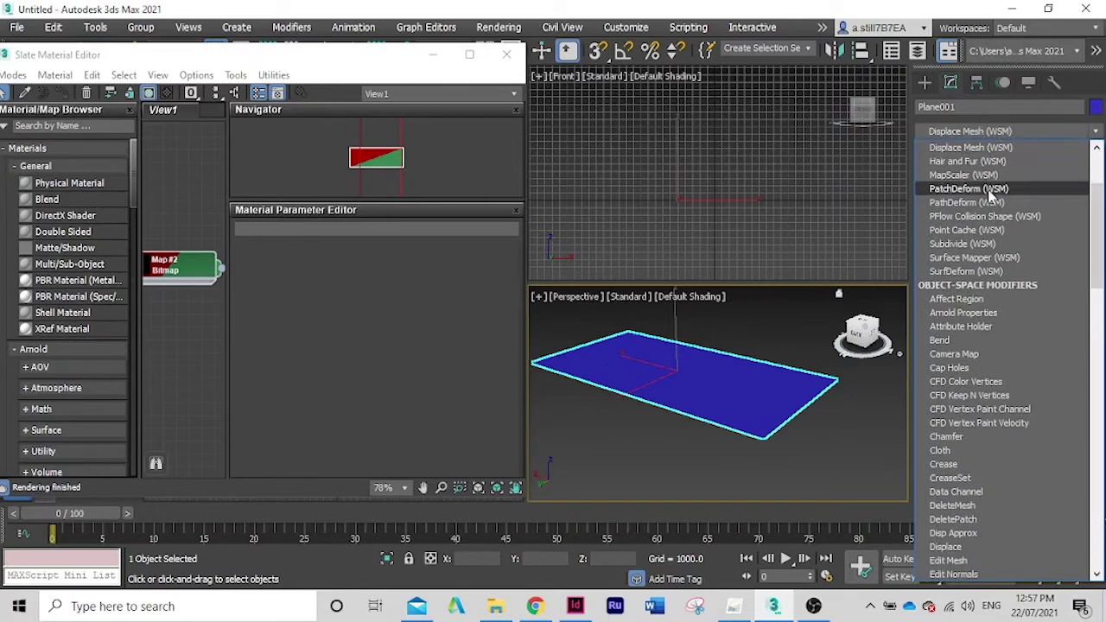
scroll(994, 259, down, 3)
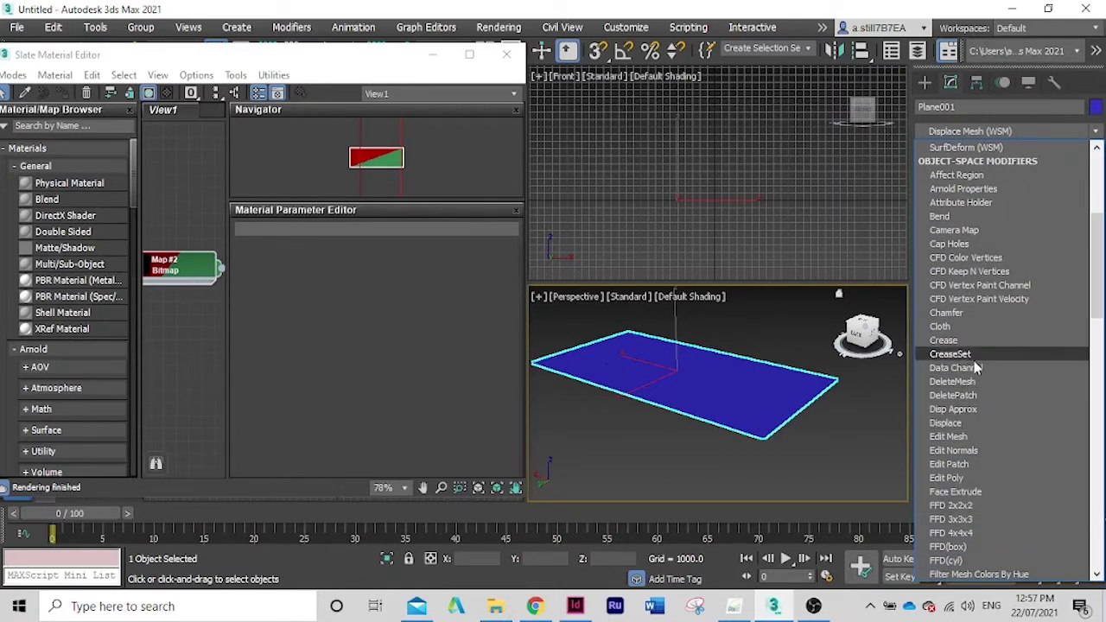
click(963, 423)
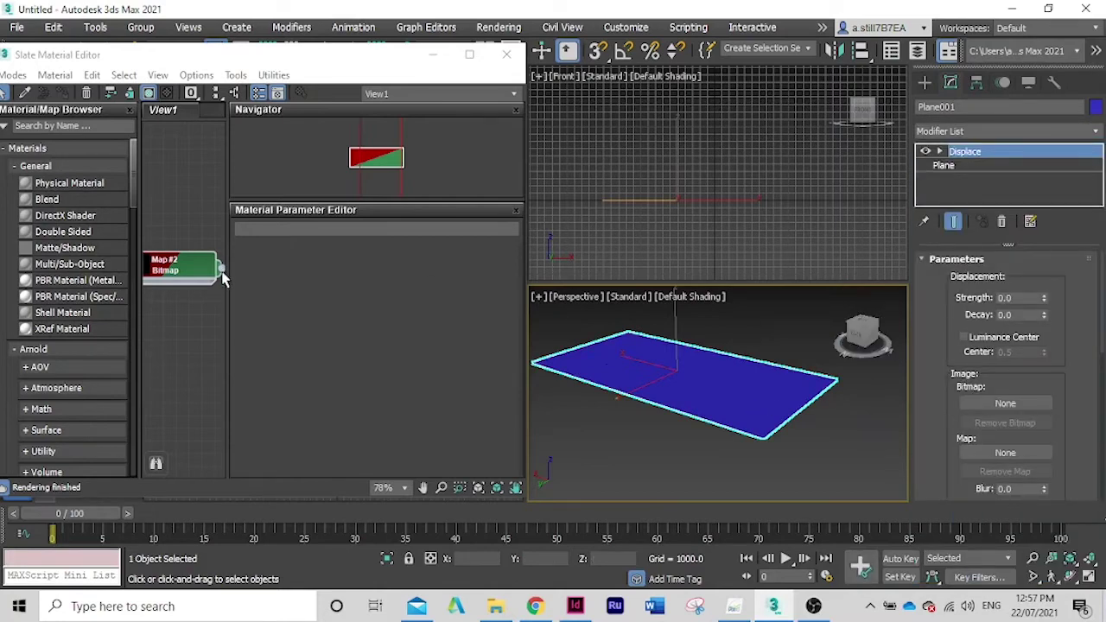
Assign the heightmapper Bitmap node as an instance to the Displace modifier's Map slot and set the displacement strength to 1000
drag(222, 275, 1002, 458)
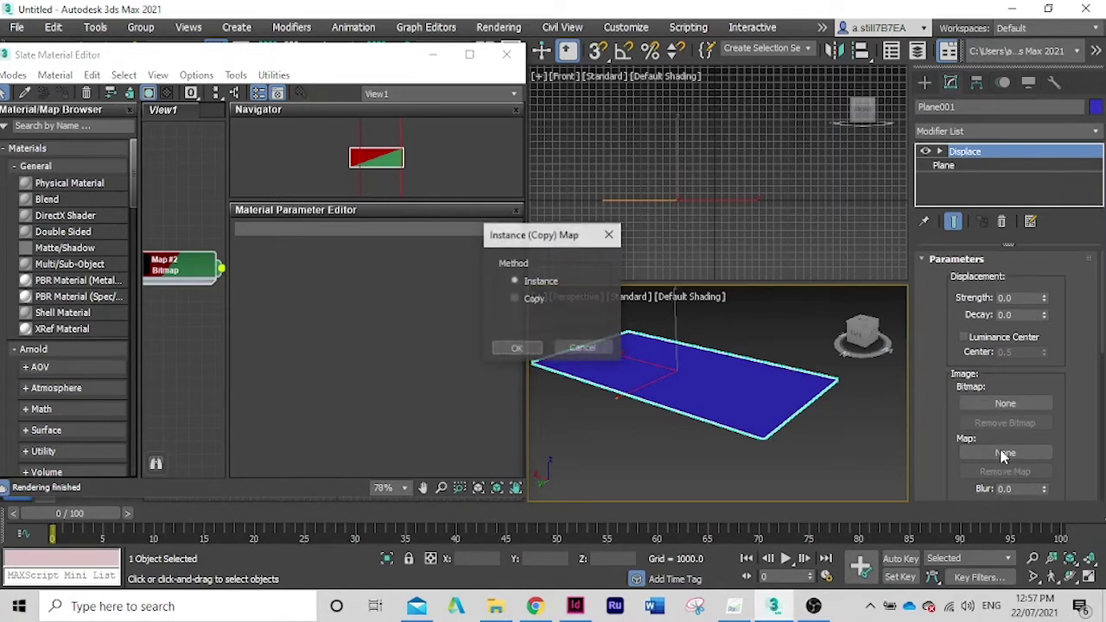
click(516, 349)
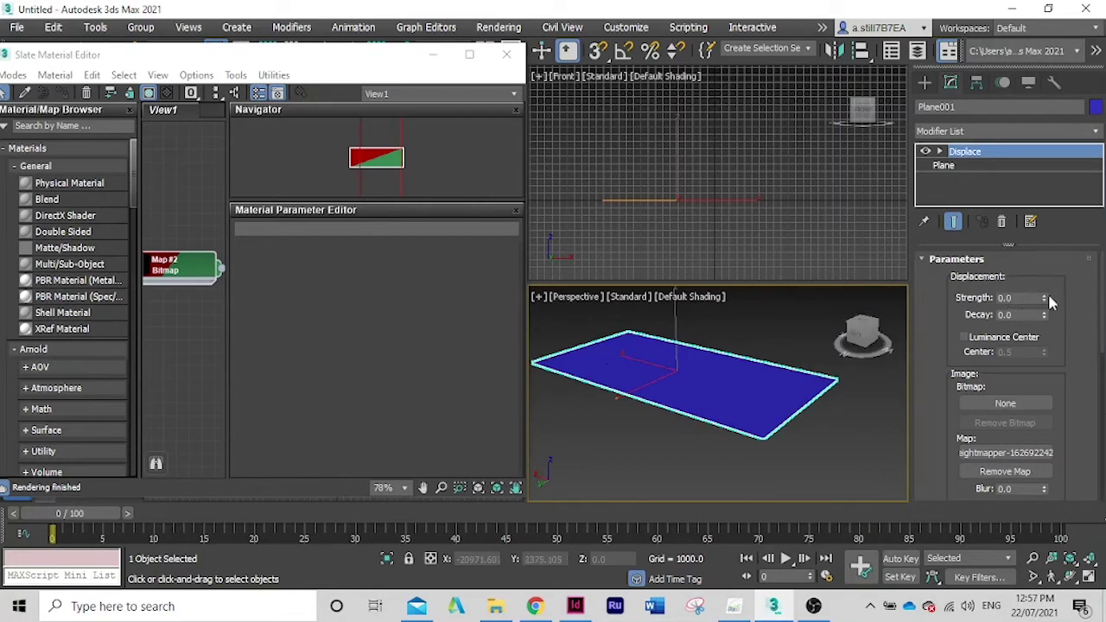
drag(1048, 299, 1050, 269)
click(1019, 298)
text(1000)
key(Return)
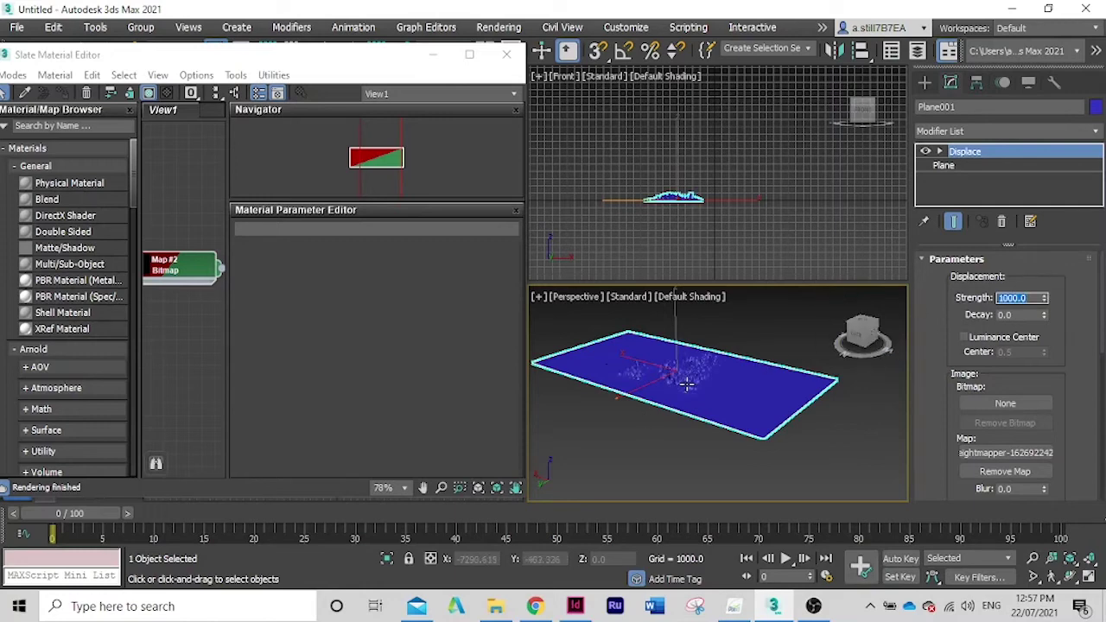
Set the plane's displacement strength to 1500 with the terrain peaks seen close up in the Perspective viewport
scroll(687, 383, up, 5)
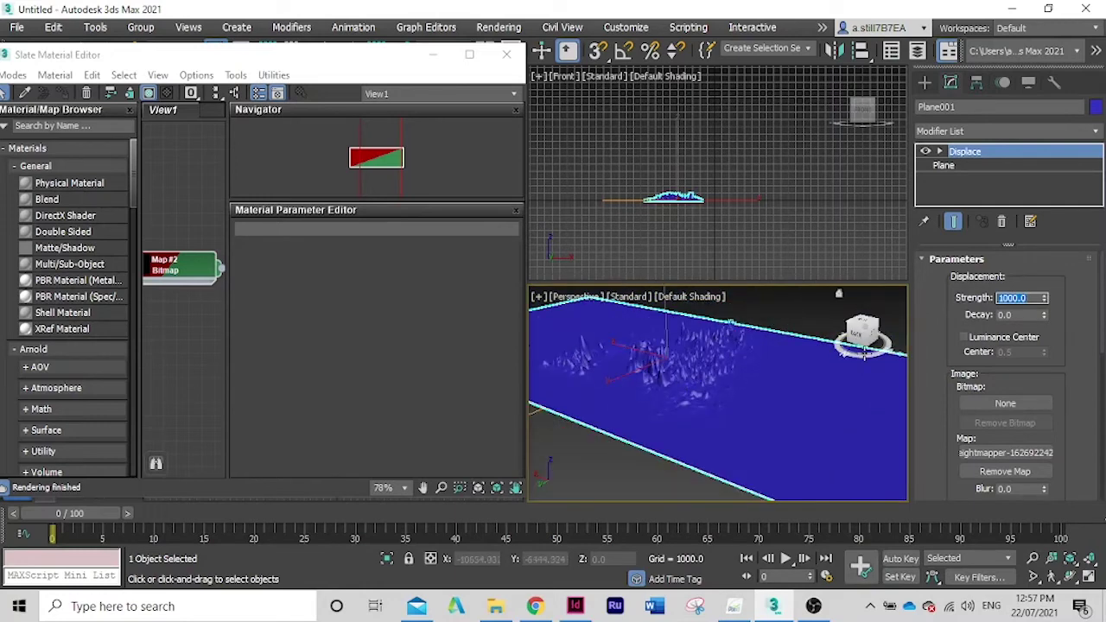
click(881, 326)
scroll(646, 417, down, 4)
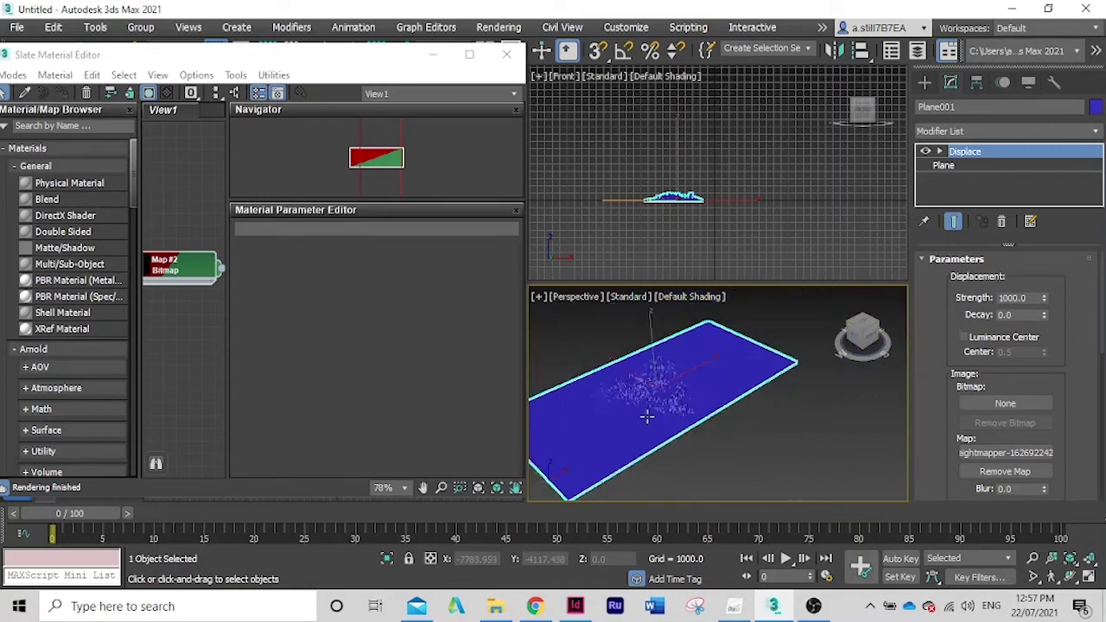
scroll(646, 417, up, 3)
scroll(655, 396, up, 4)
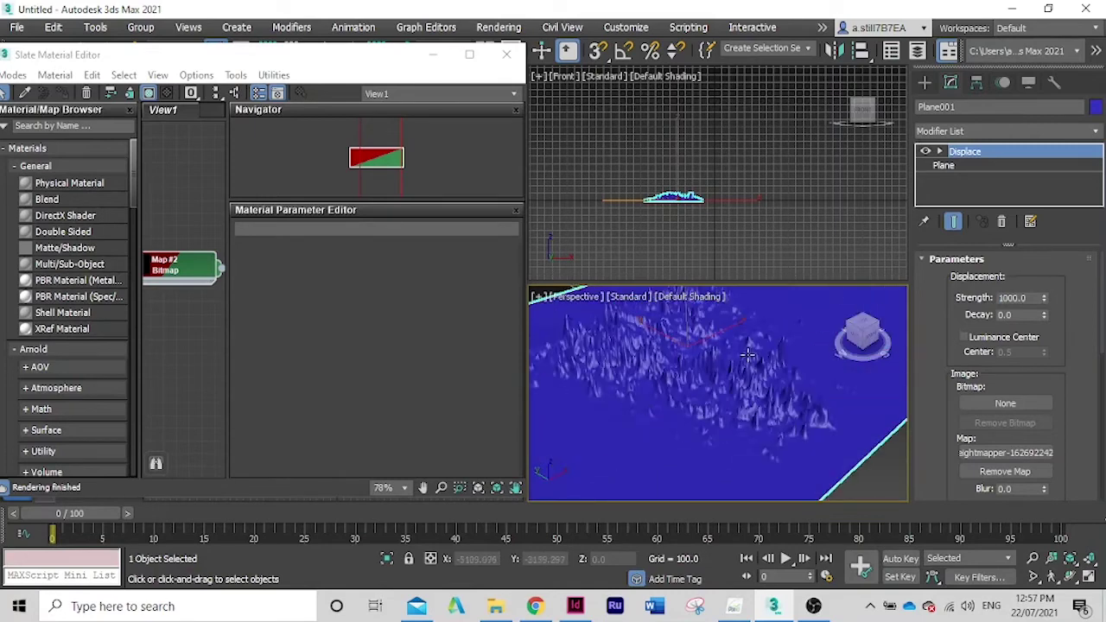
mouse_move(1046, 303)
mouse_down()
mouse_move(1054, 232)
mouse_move(1053, 287)
mouse_up()
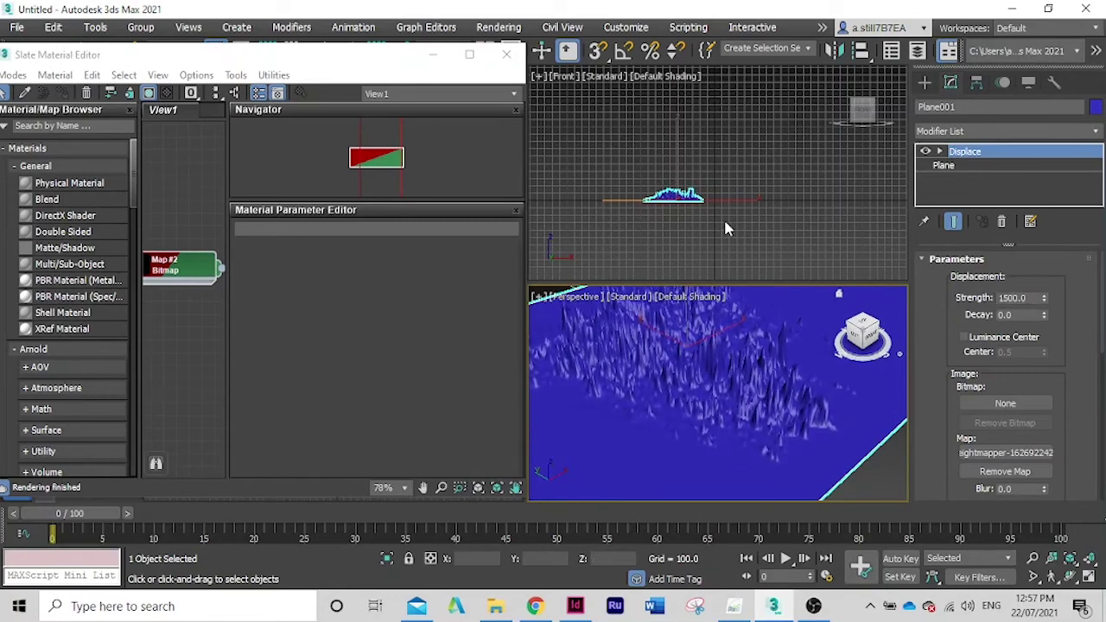
Check the max elevation in Tangram Heightmapper in the browser, return to 3ds Max and set the displacement strength to 1471
click(535, 606)
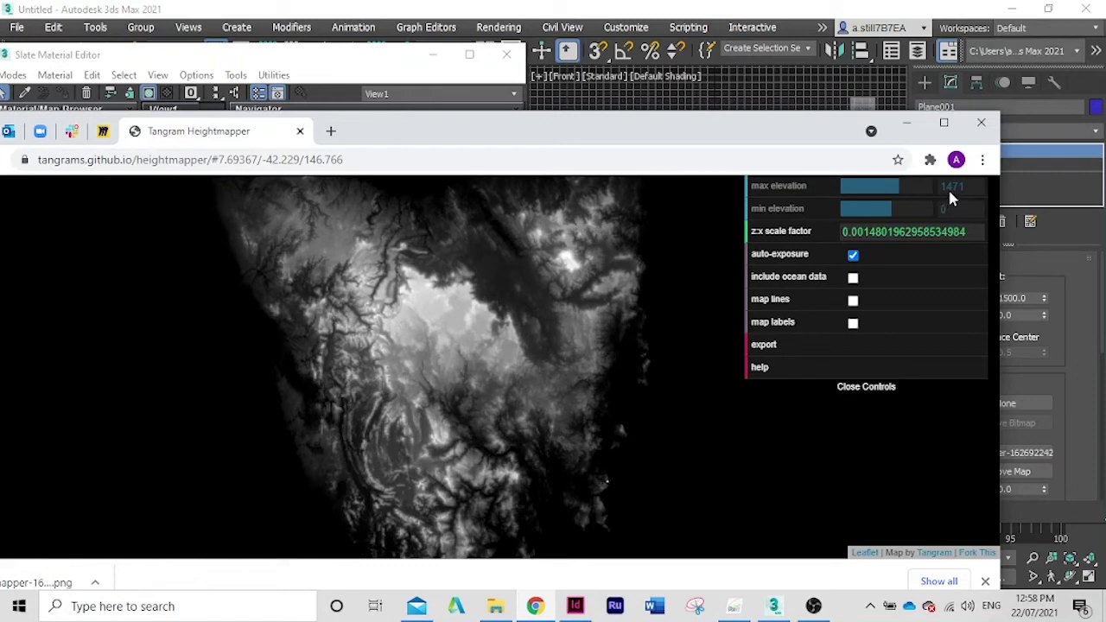
click(906, 124)
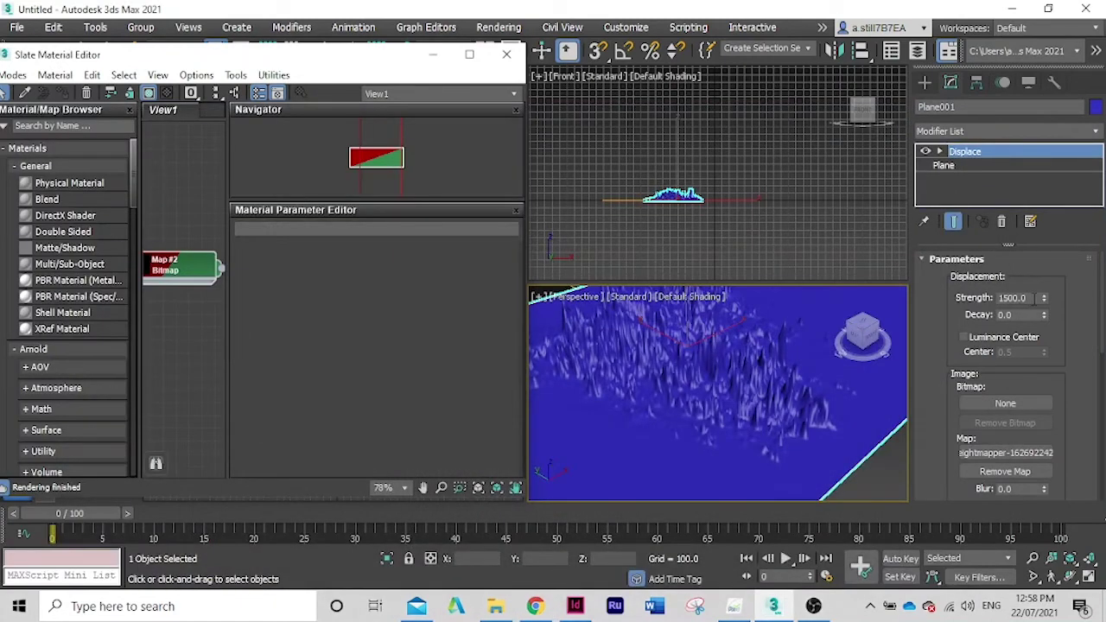
double_click(1033, 297)
text(1471)
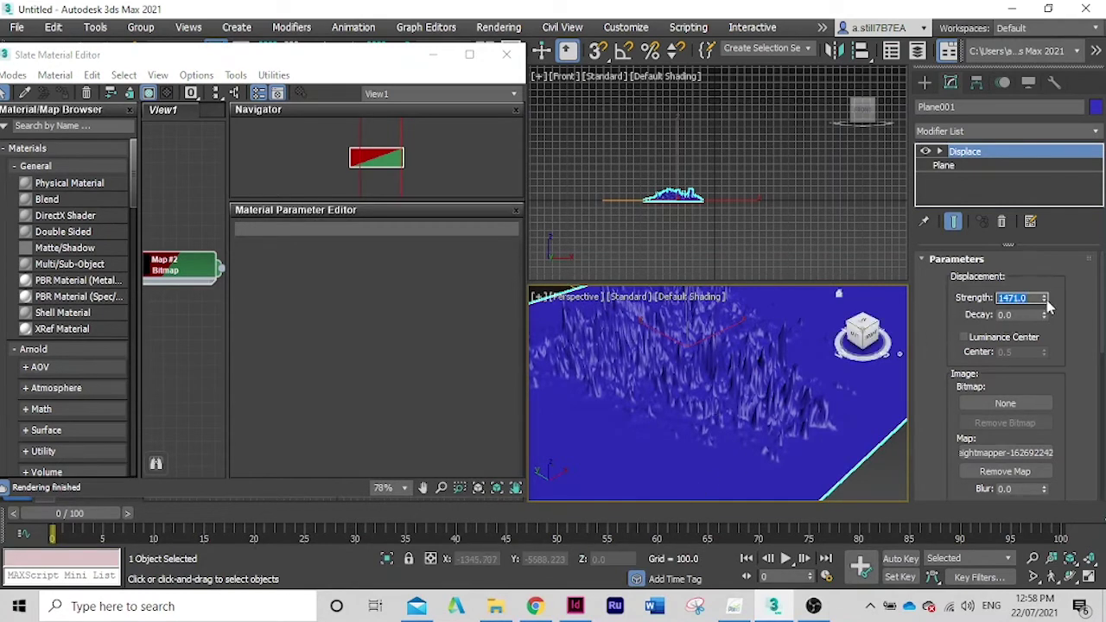
Examine the displaced terrain in the Perspective viewport at an oblique angle and from above, both near and far
scroll(785, 397, down, 5)
click(877, 338)
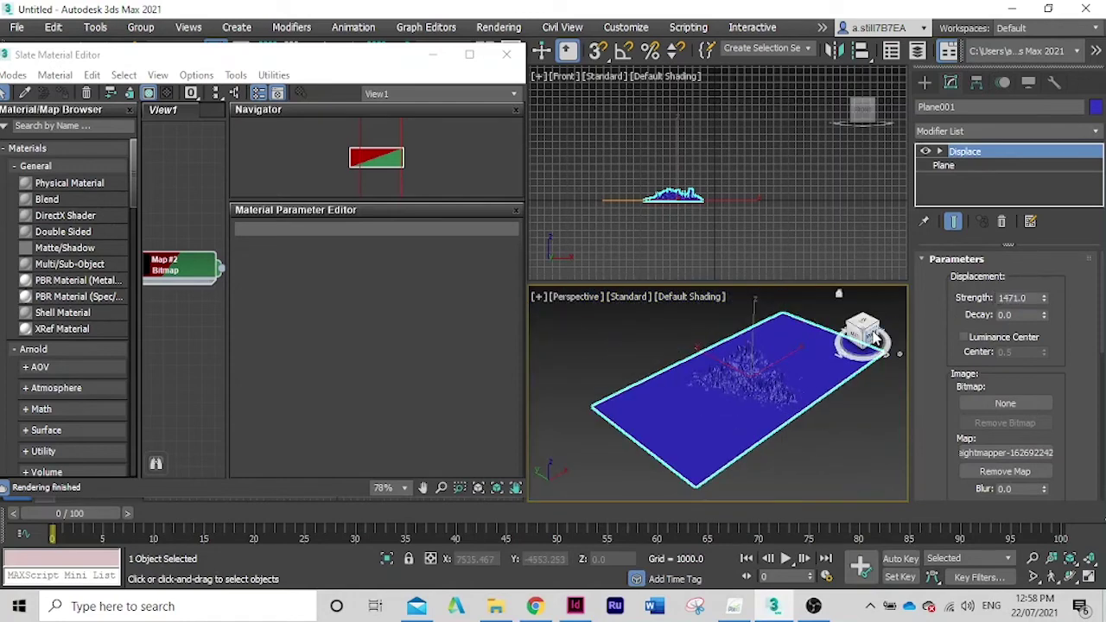
drag(877, 338, 803, 410)
scroll(757, 394, up, 5)
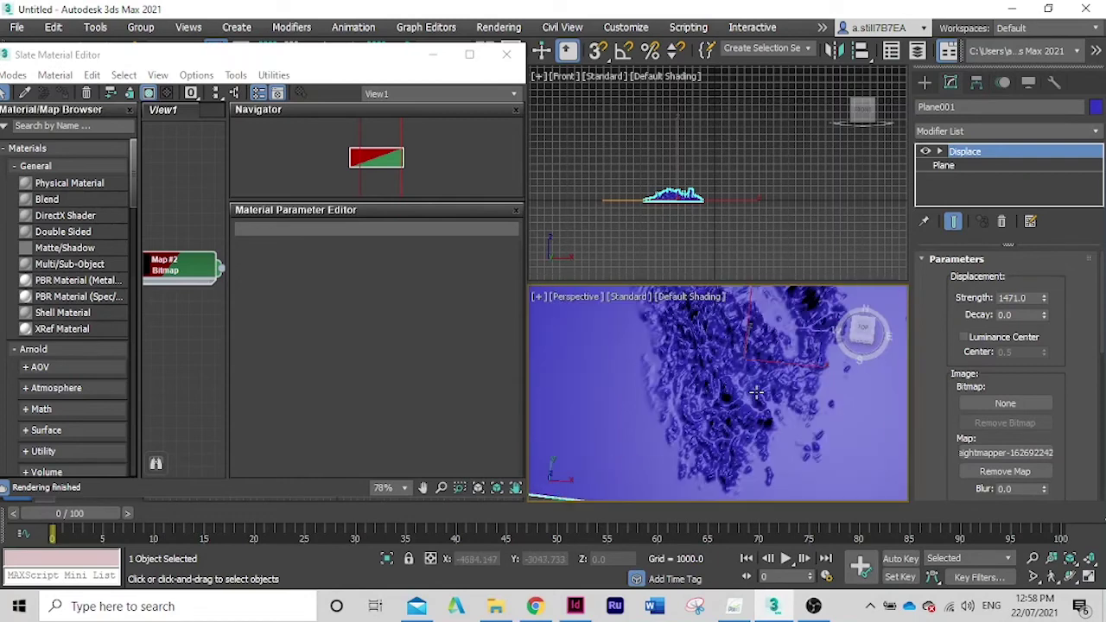
scroll(757, 393, down, 4)
scroll(772, 386, up, 3)
scroll(772, 387, up, 2)
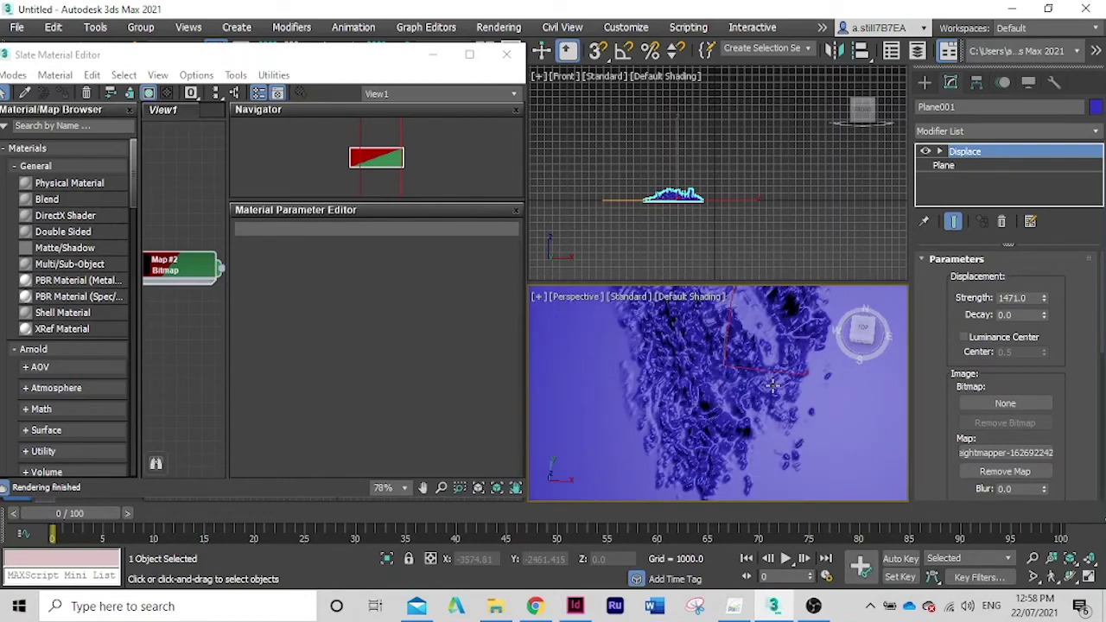
scroll(772, 386, down, 2)
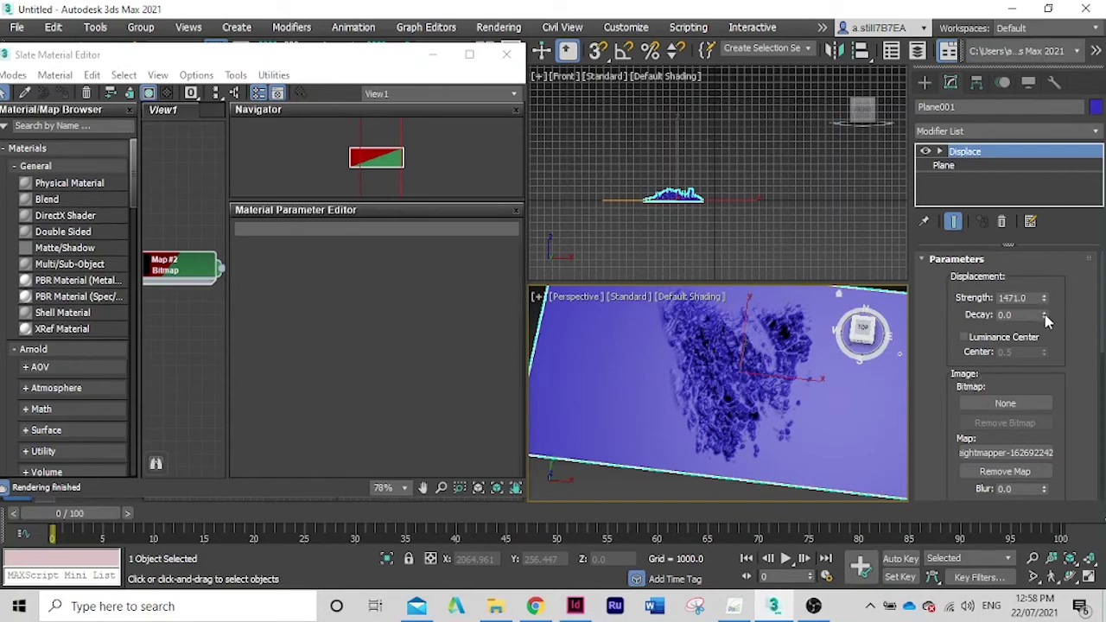
Set the Displace modifier's decay to 0.455 and its strength to 3912.86, and inspect the relief from several angles
drag(1045, 318, 1044, 242)
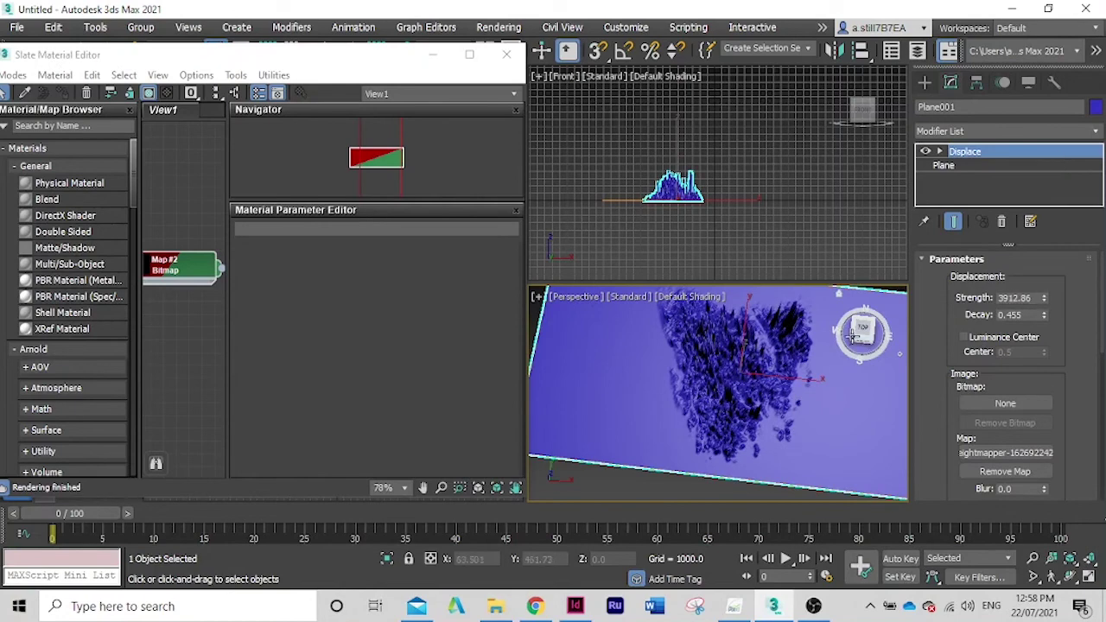
drag(857, 335, 863, 325)
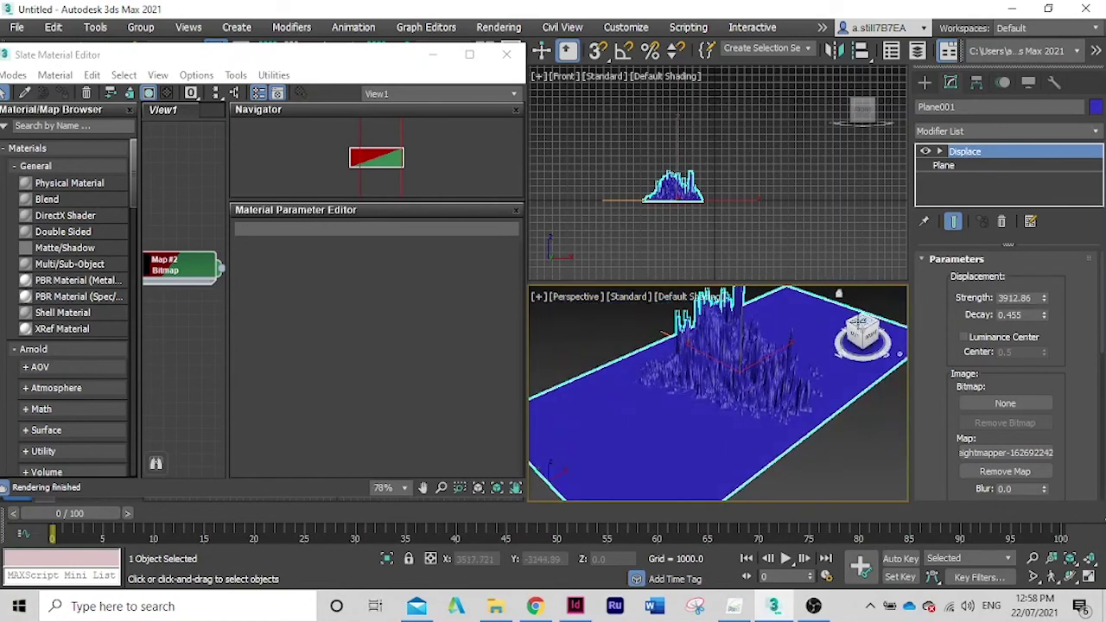
click(863, 323)
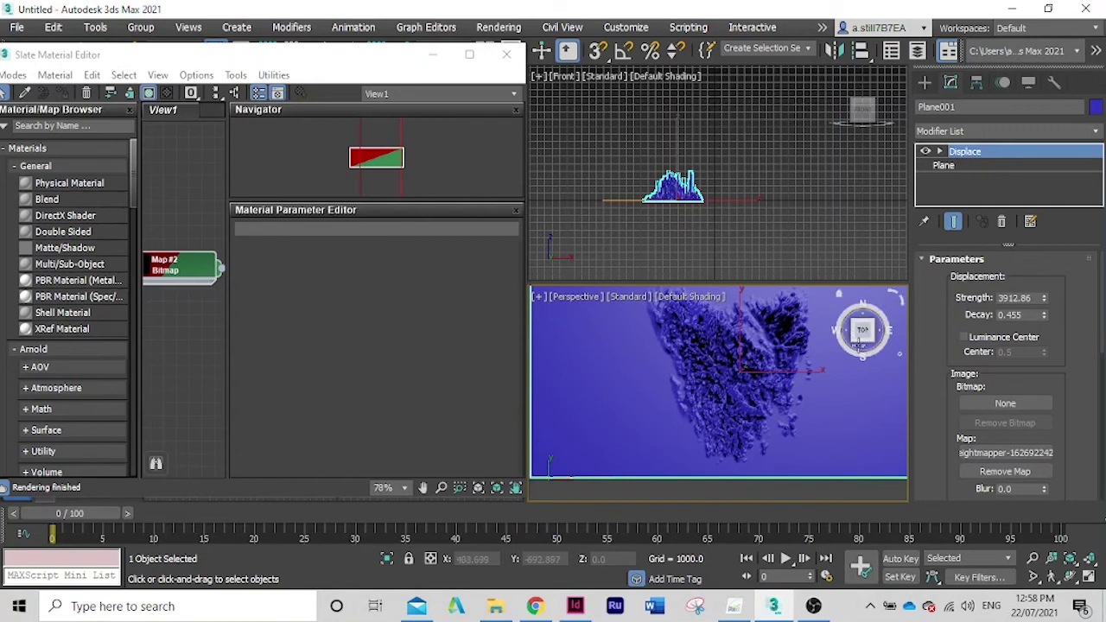
drag(863, 330, 964, 309)
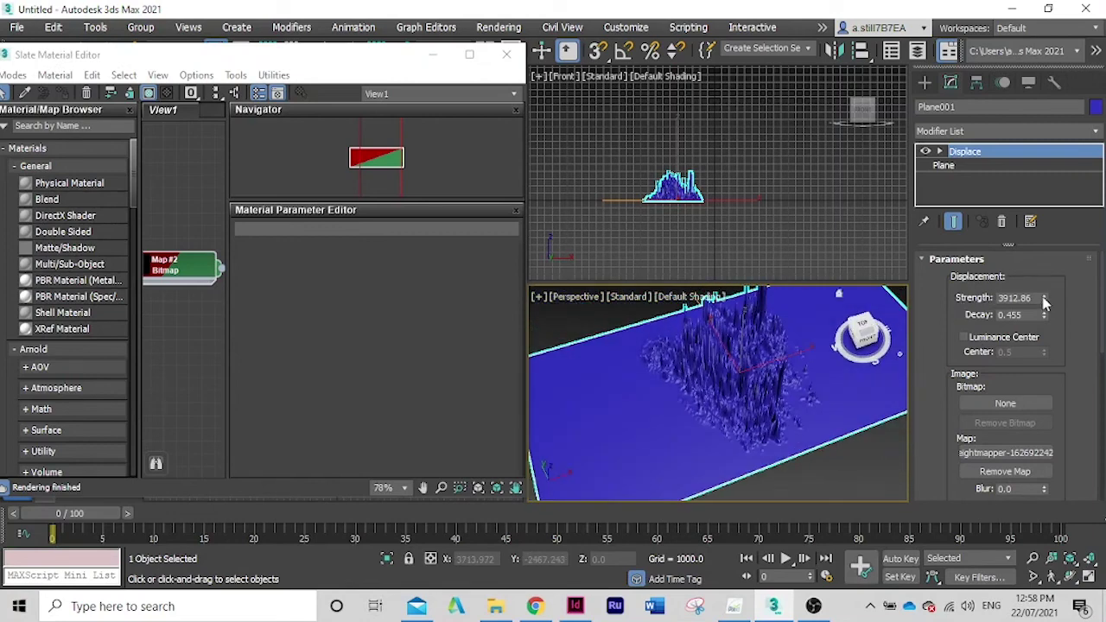
Lower the Displace modifier's strength to about 1017
drag(1045, 300, 1049, 354)
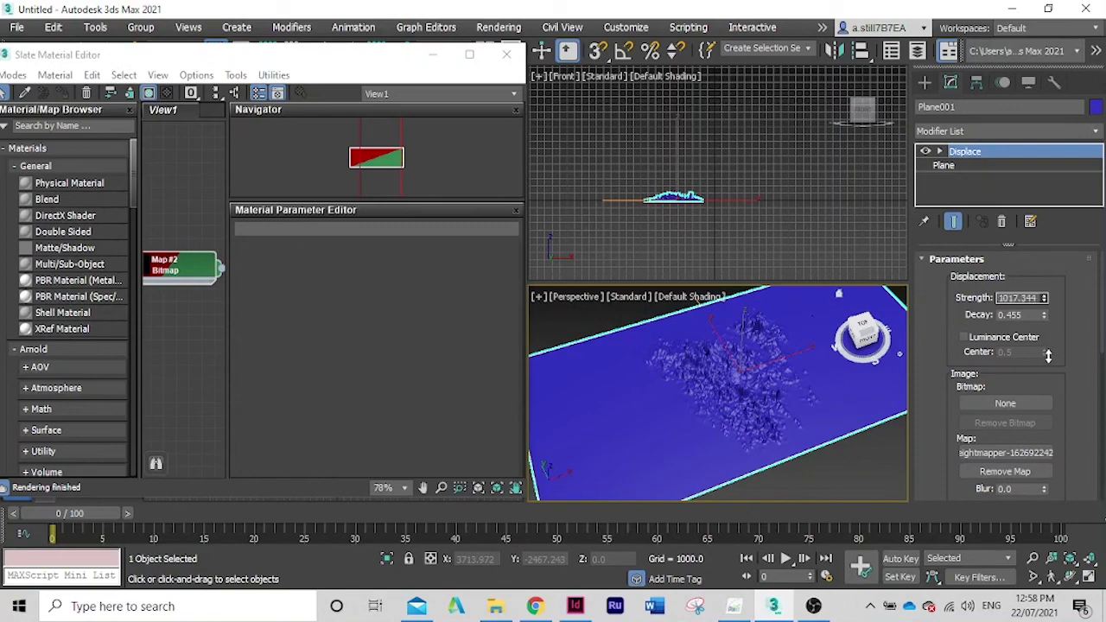